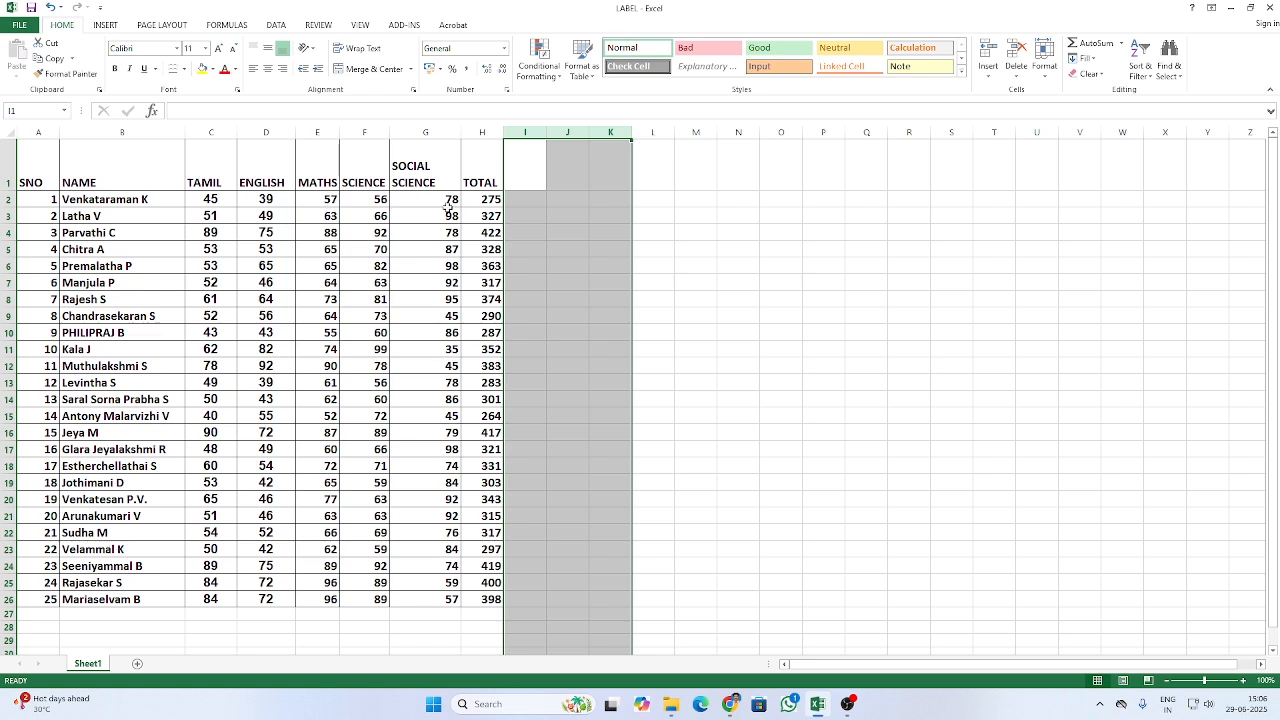
Step: Try to copy the totals in H2:H26 into column I with an ordinary paste starting at I2
click(525, 198)
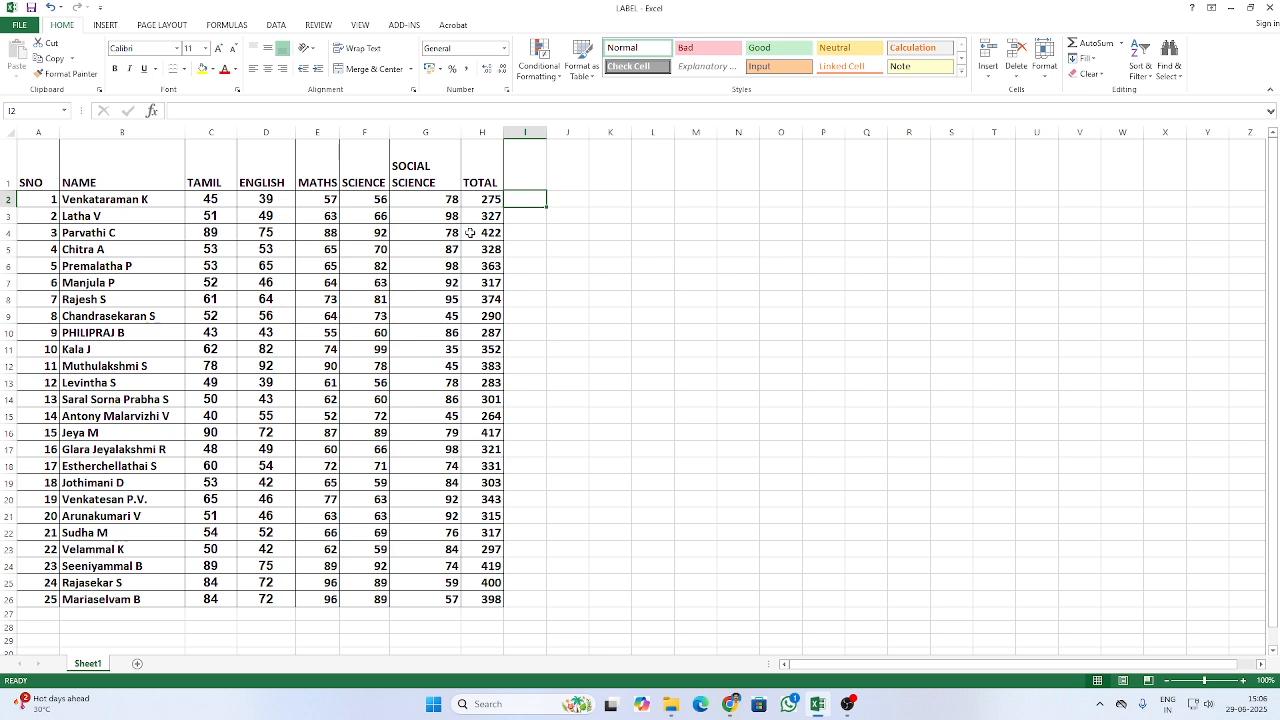
drag(482, 199, 465, 598)
key(ctrl+c)
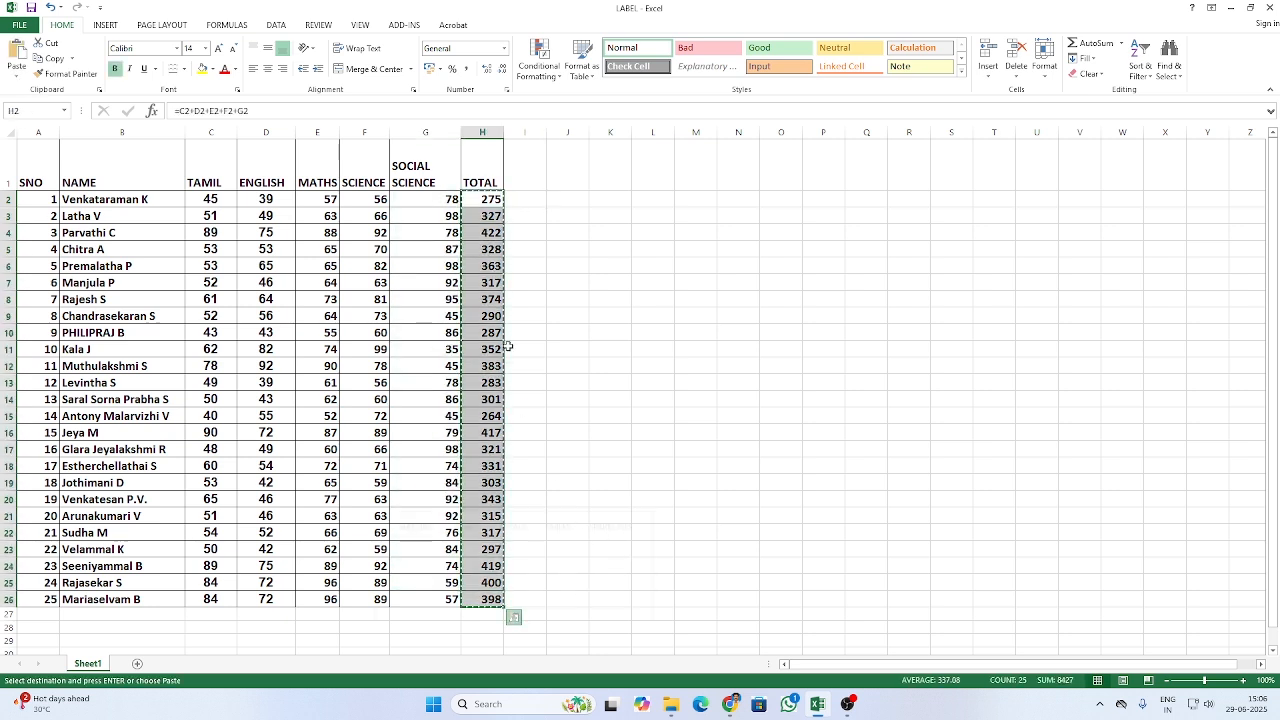
click(513, 617)
click(525, 198)
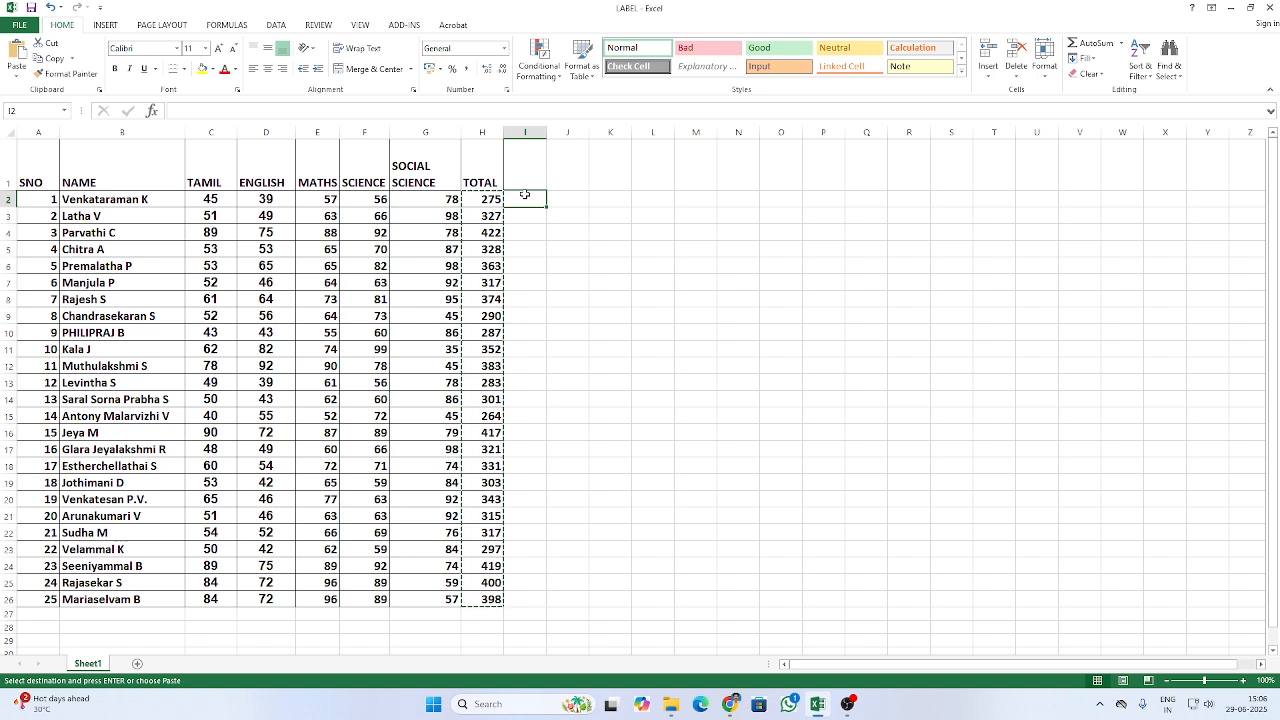
key(ctrl+v)
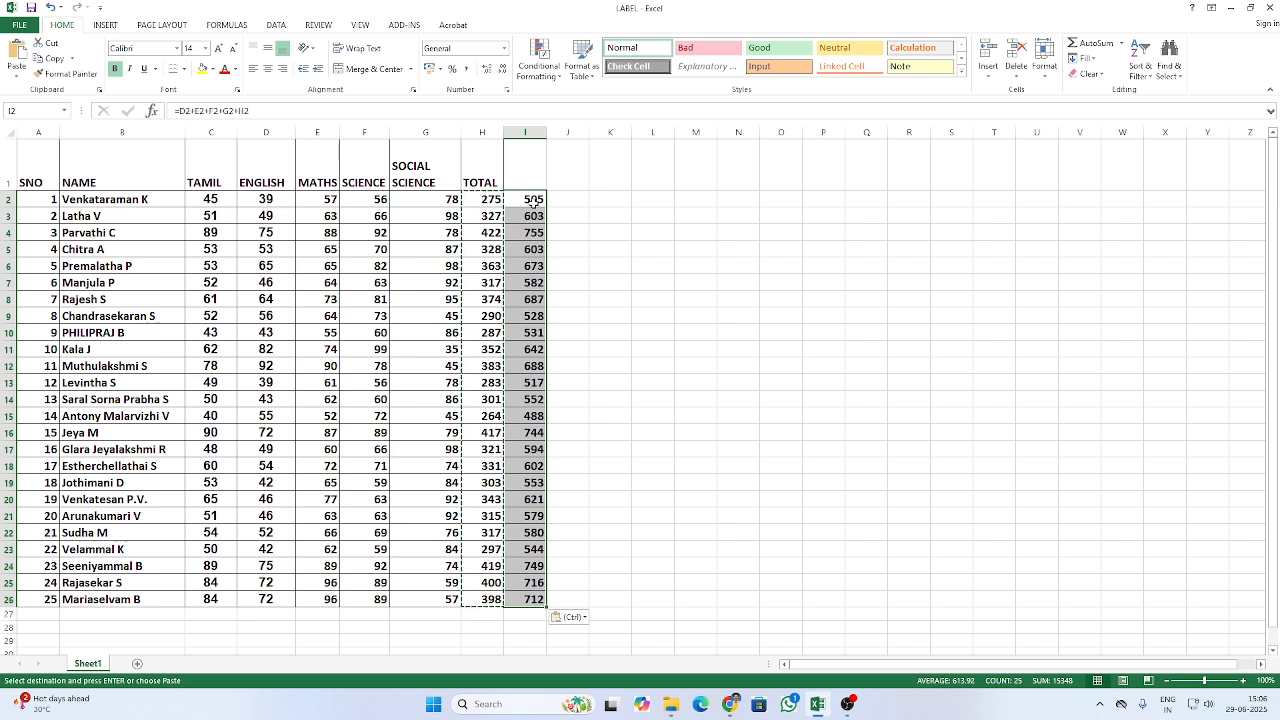
Step: Delete column I with the pasted formulas
click(525, 132)
right_click(530, 133)
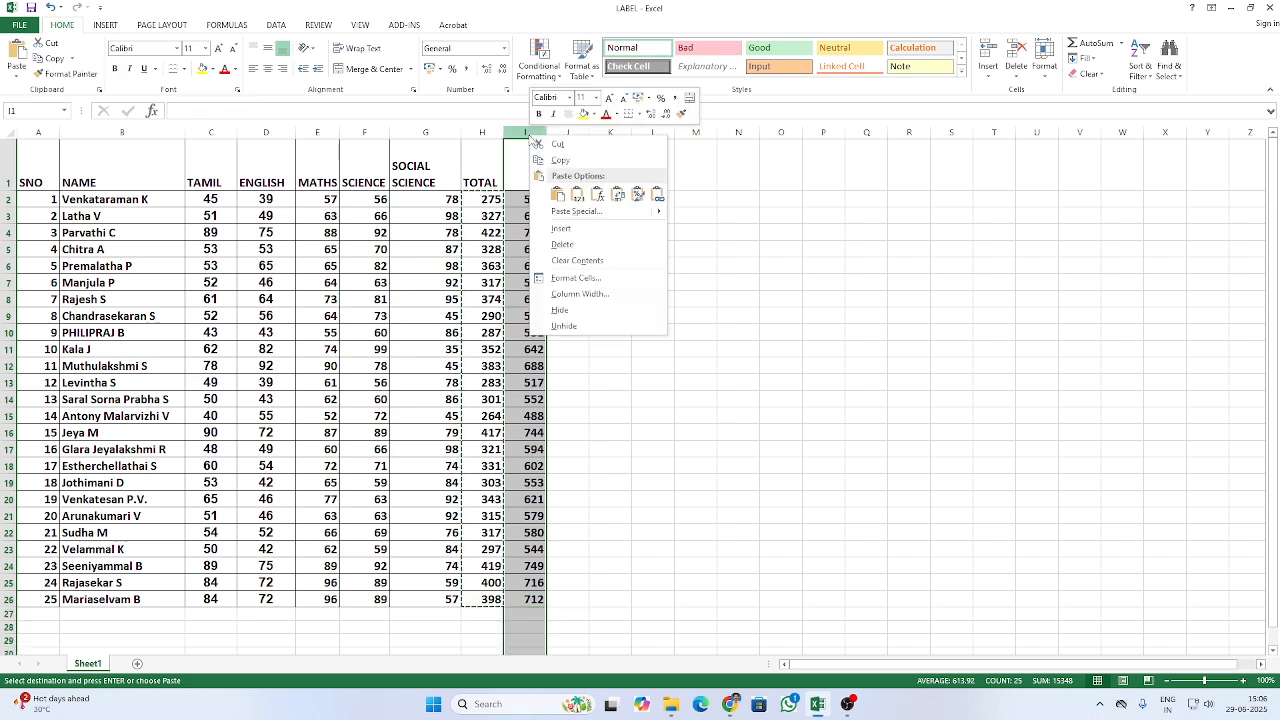
click(563, 245)
Step: Enter the header PERCENTAGE in cell I1, beside the TOTAL column
drag(487, 203, 498, 598)
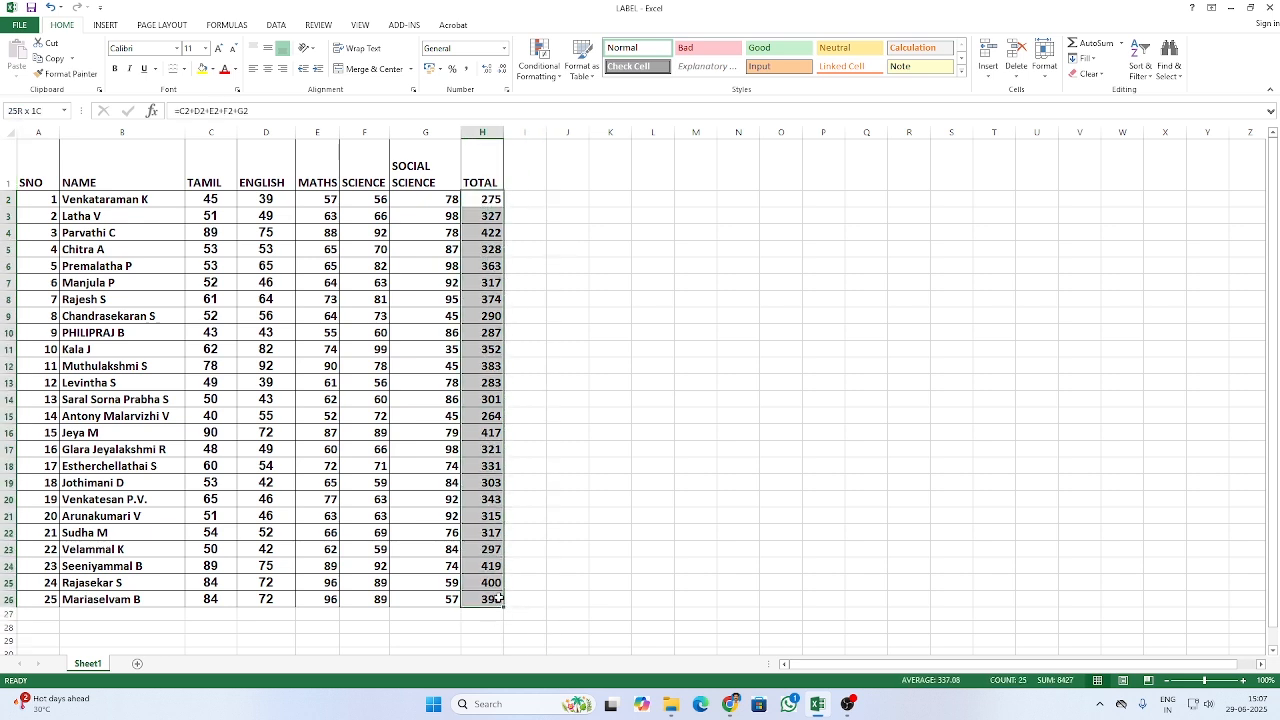
double_click(529, 175)
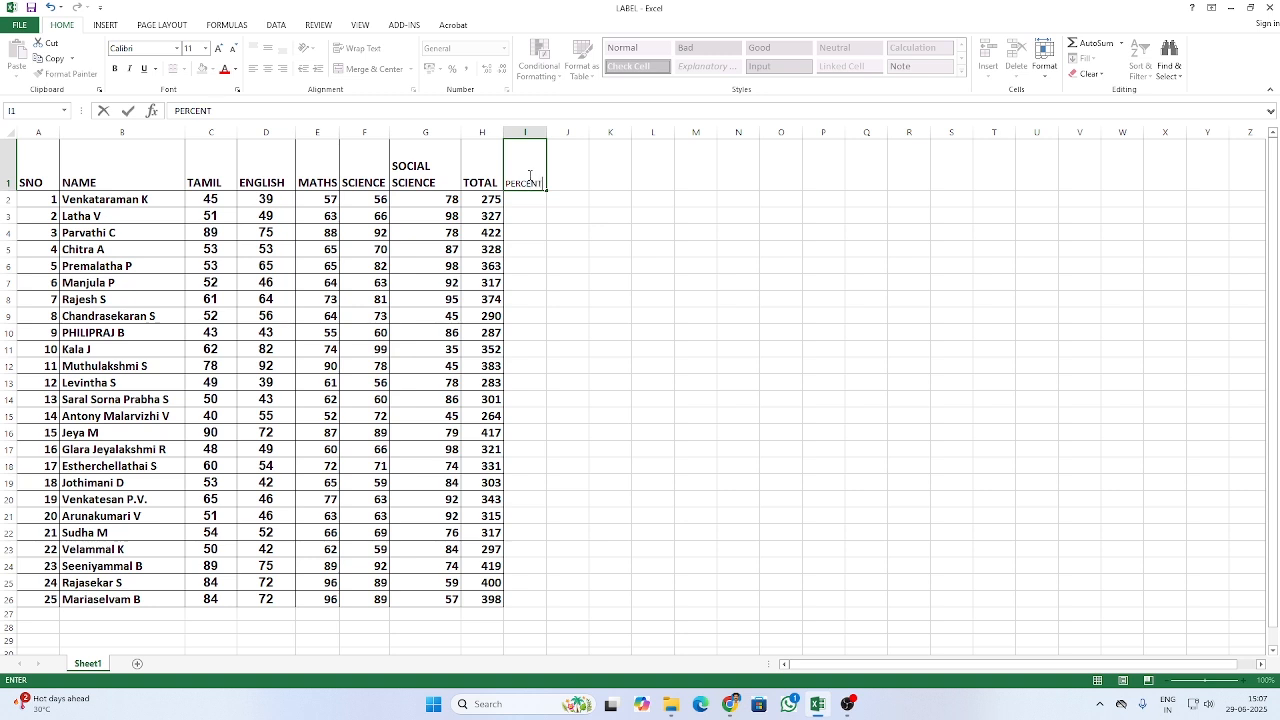
click(530, 263)
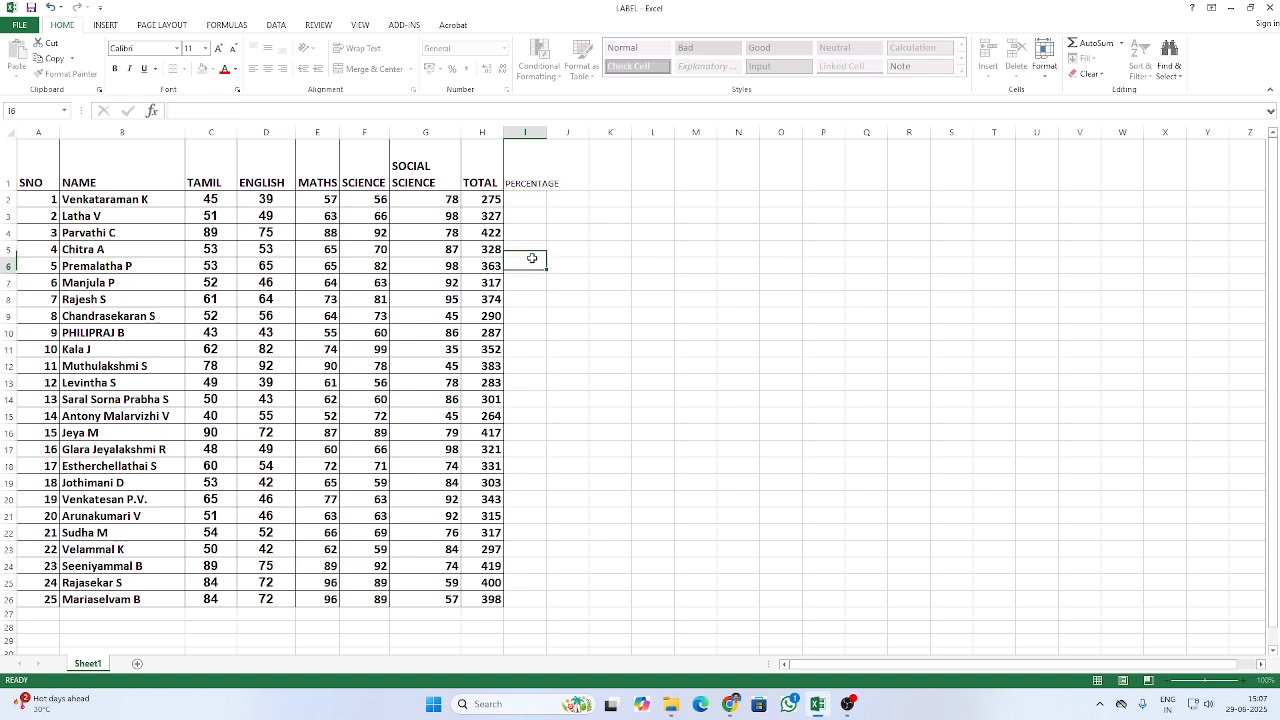
Step: Copy the totals in H2:H26 and paste them into column I from I2 as values only
drag(487, 199, 495, 599)
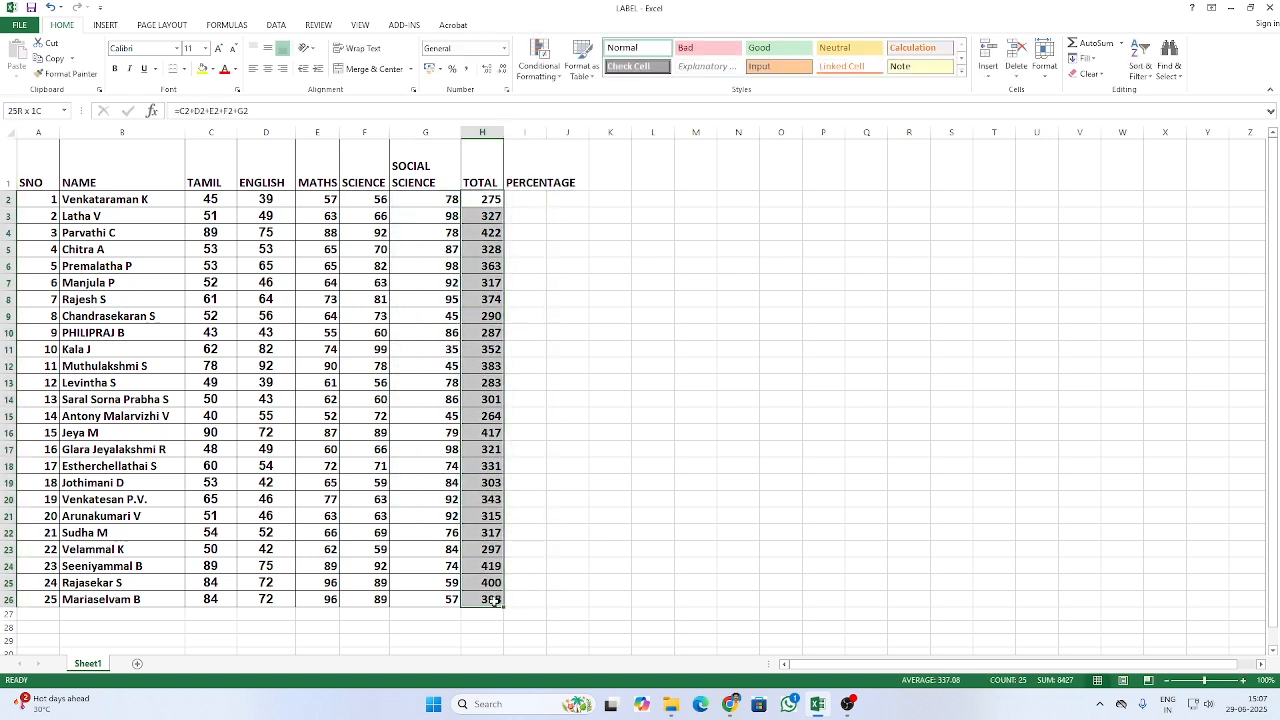
key(ctrl+c)
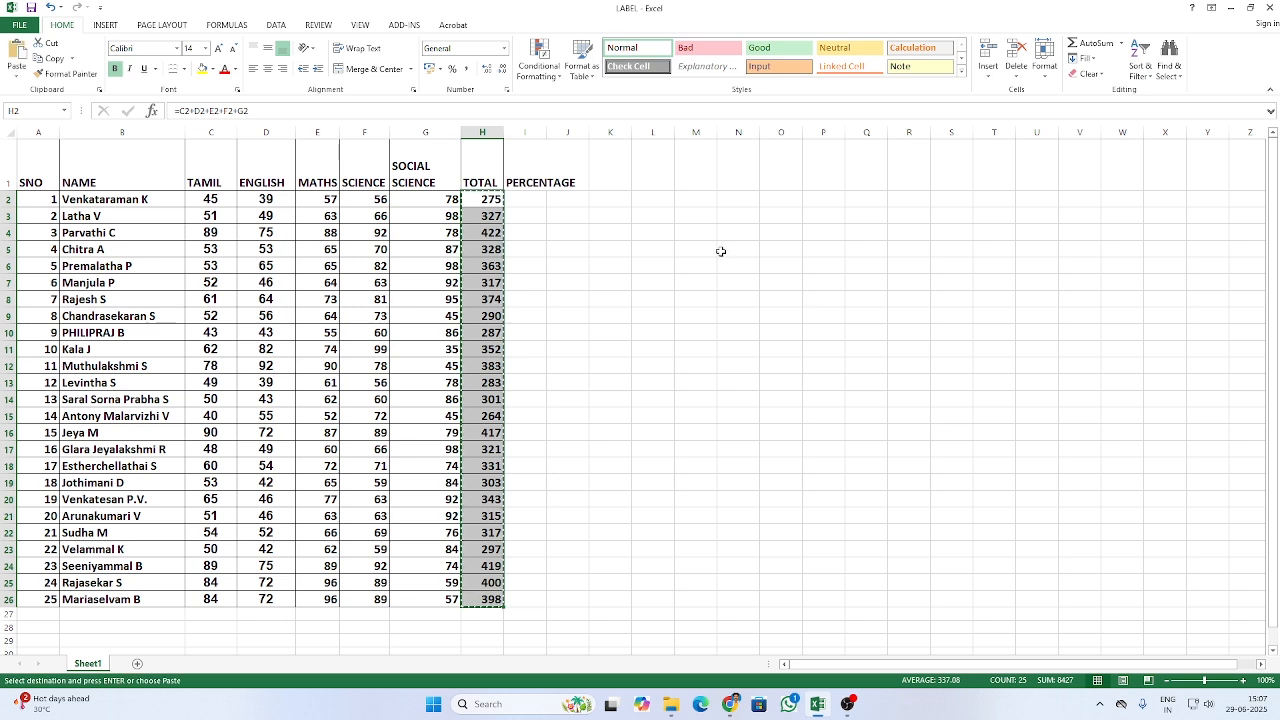
right_click(533, 200)
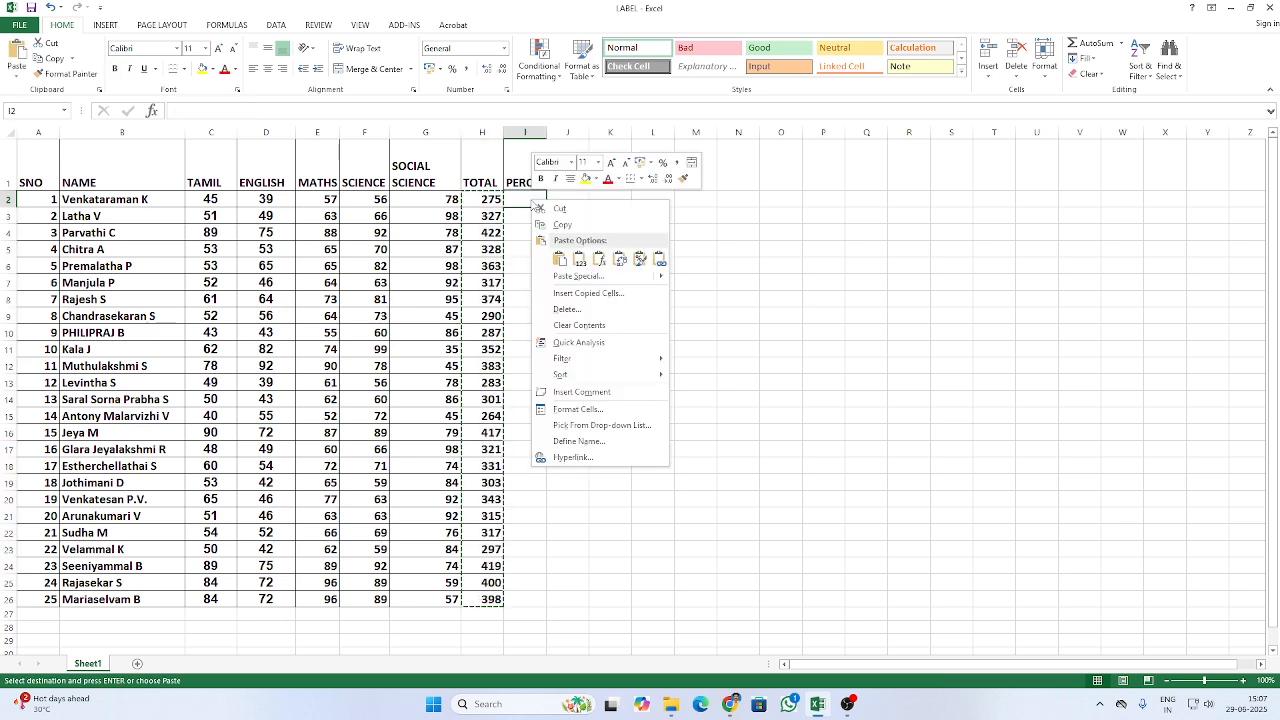
click(576, 278)
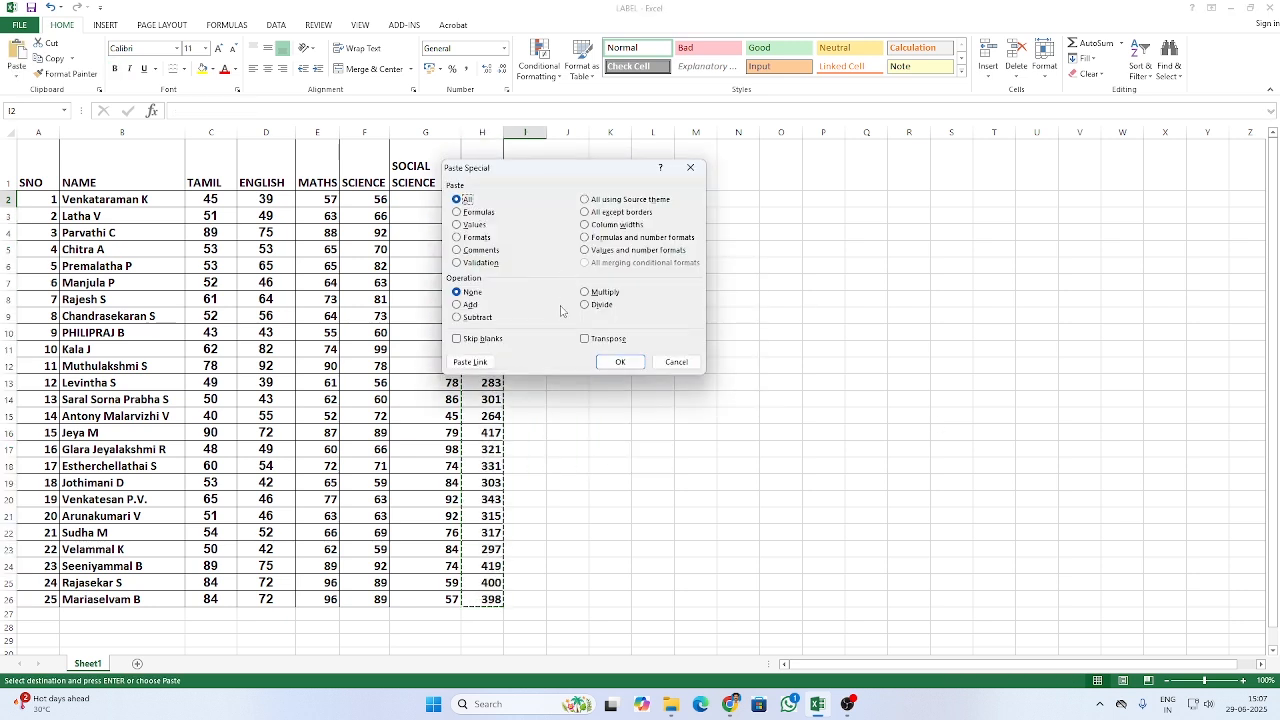
click(457, 224)
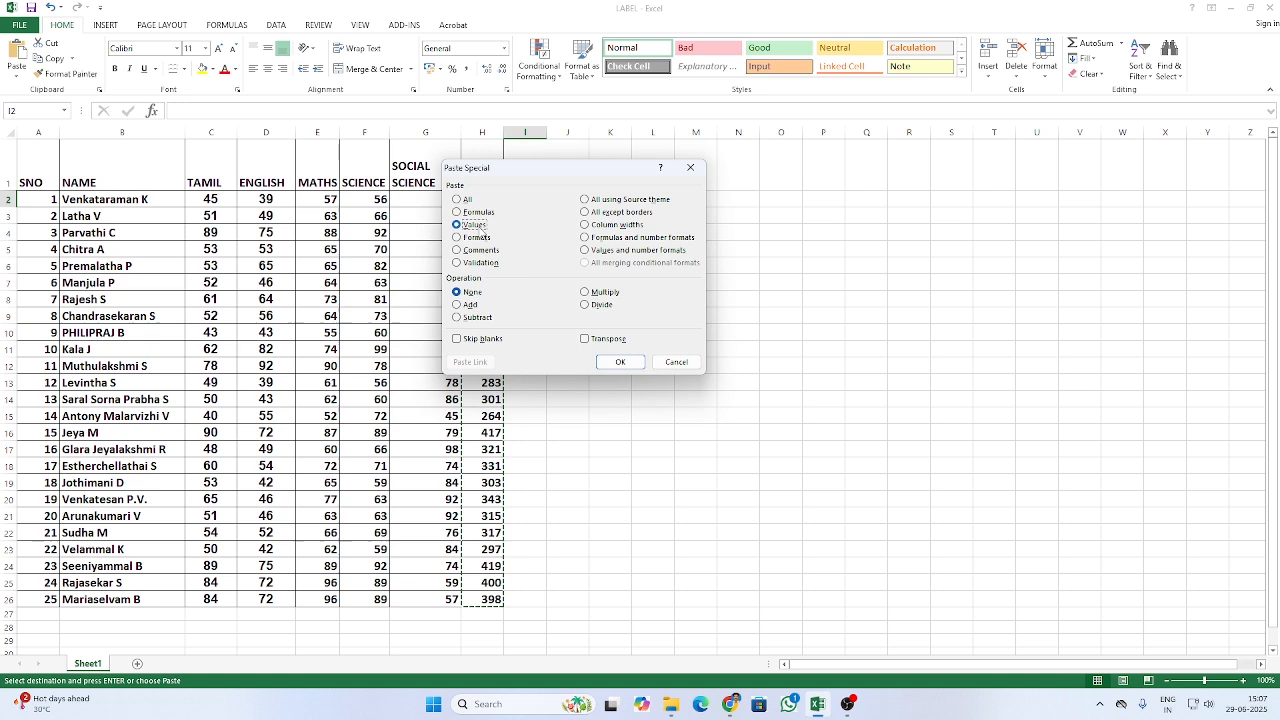
click(606, 360)
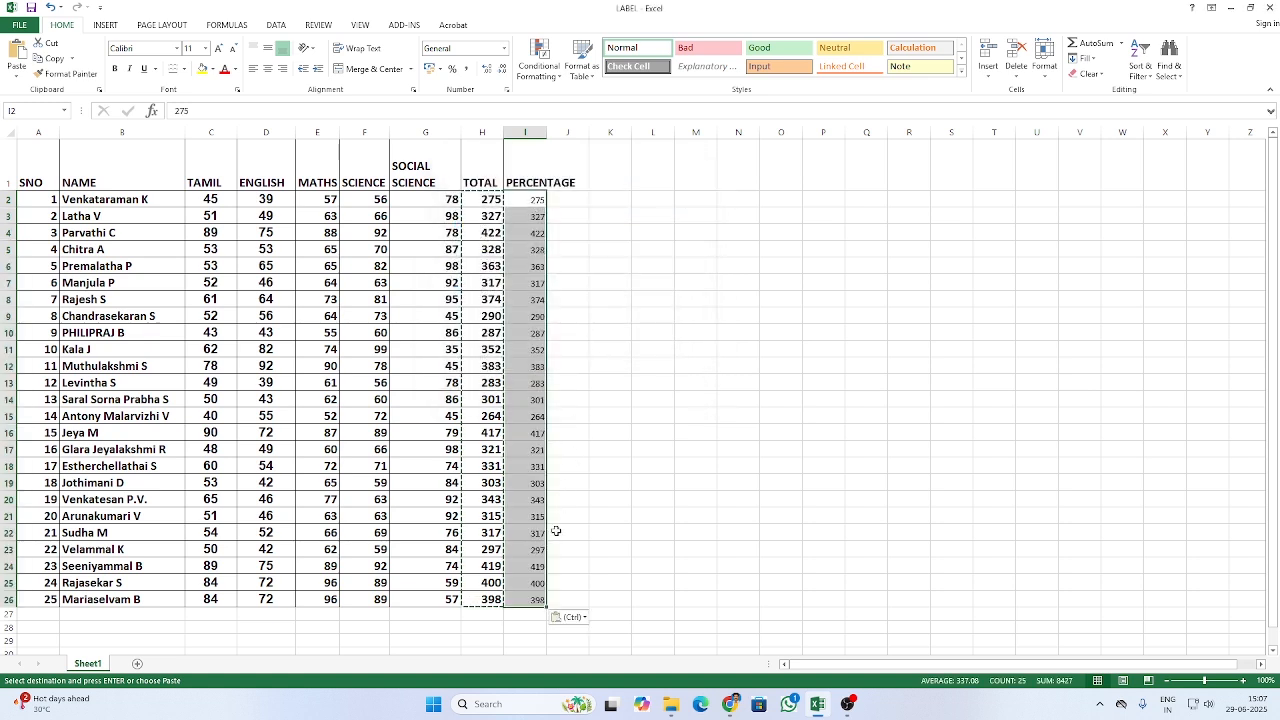
Step: Enter the divisor 5 in the empty cell K2
click(600, 201)
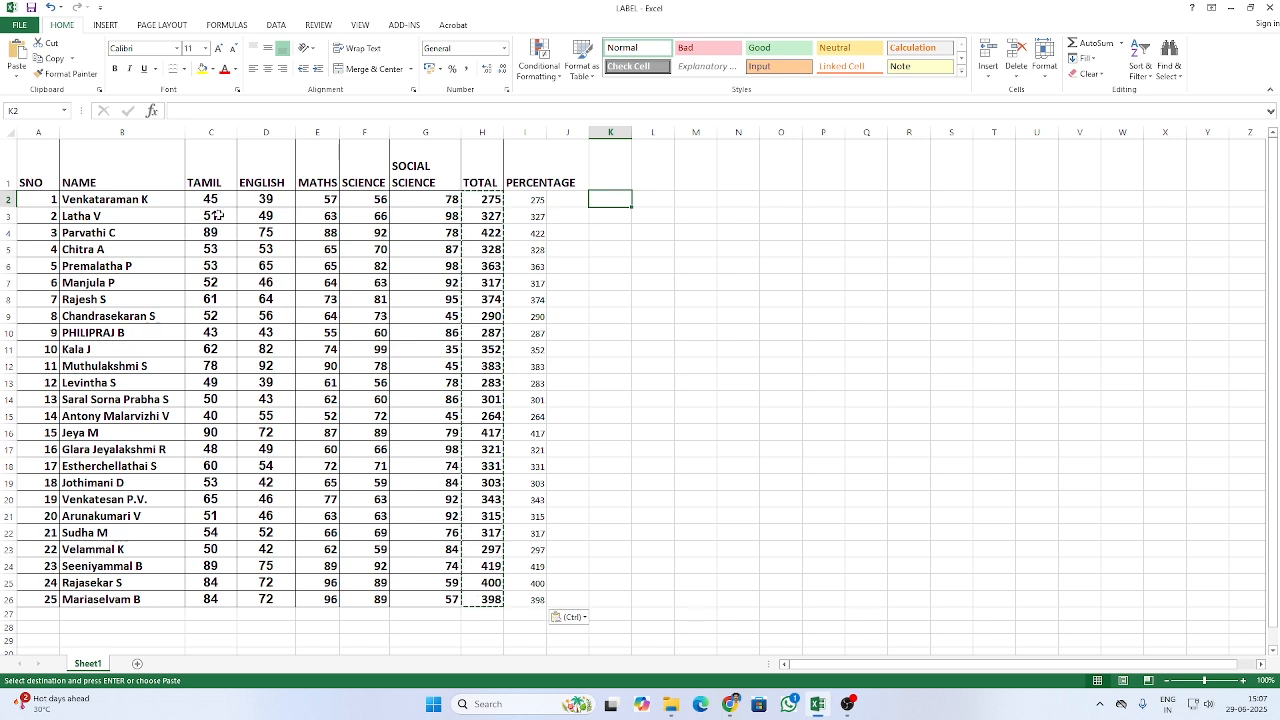
double_click(619, 199)
text(=)
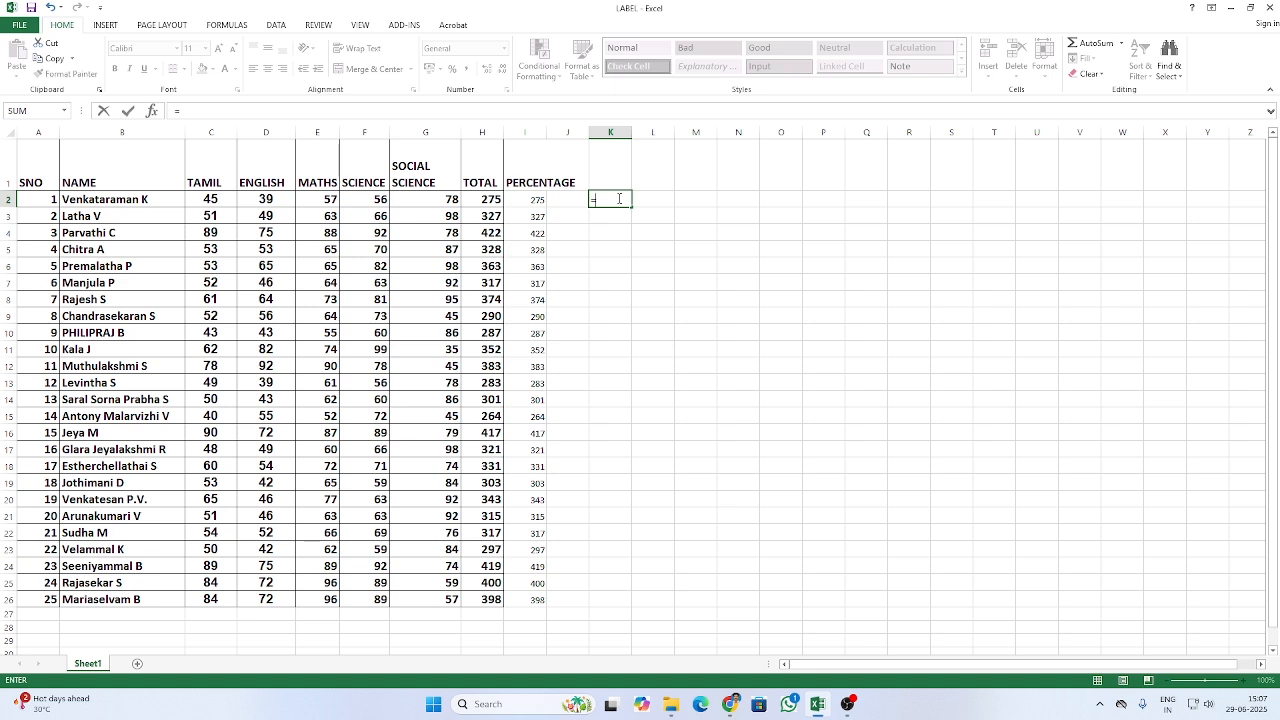
key(BackSpace)
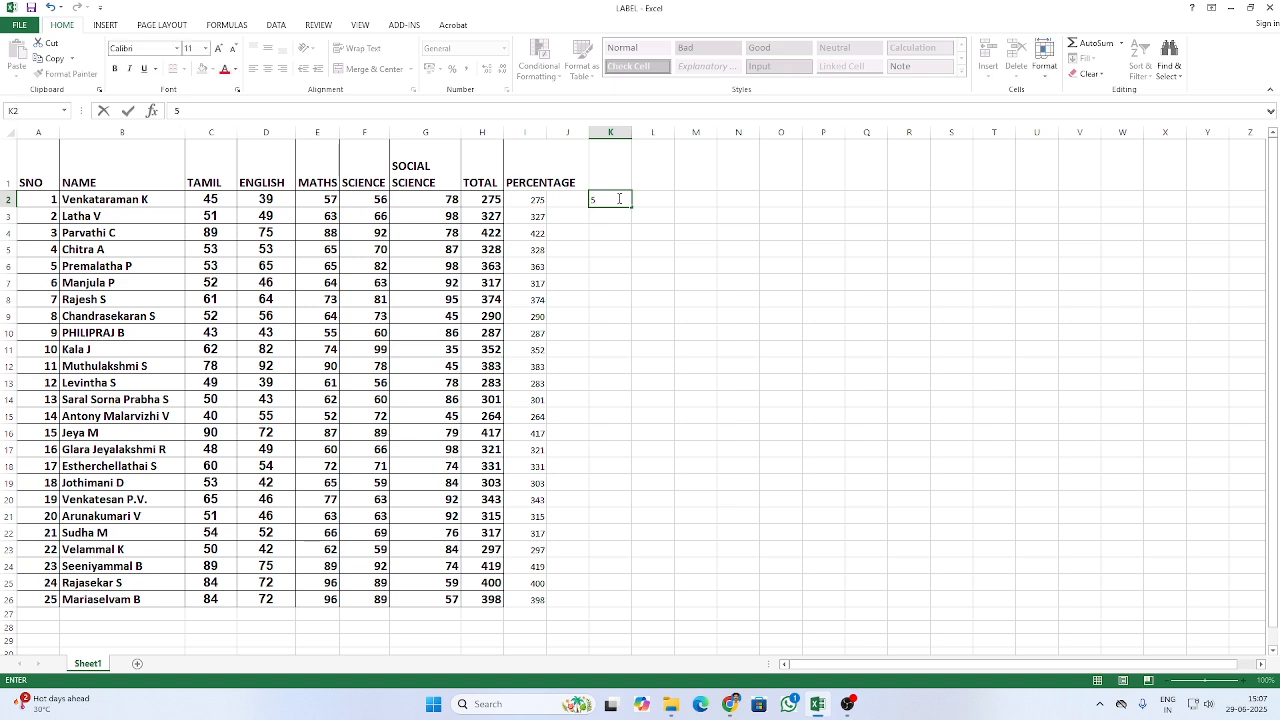
text(5)
key(ctrl+Return)
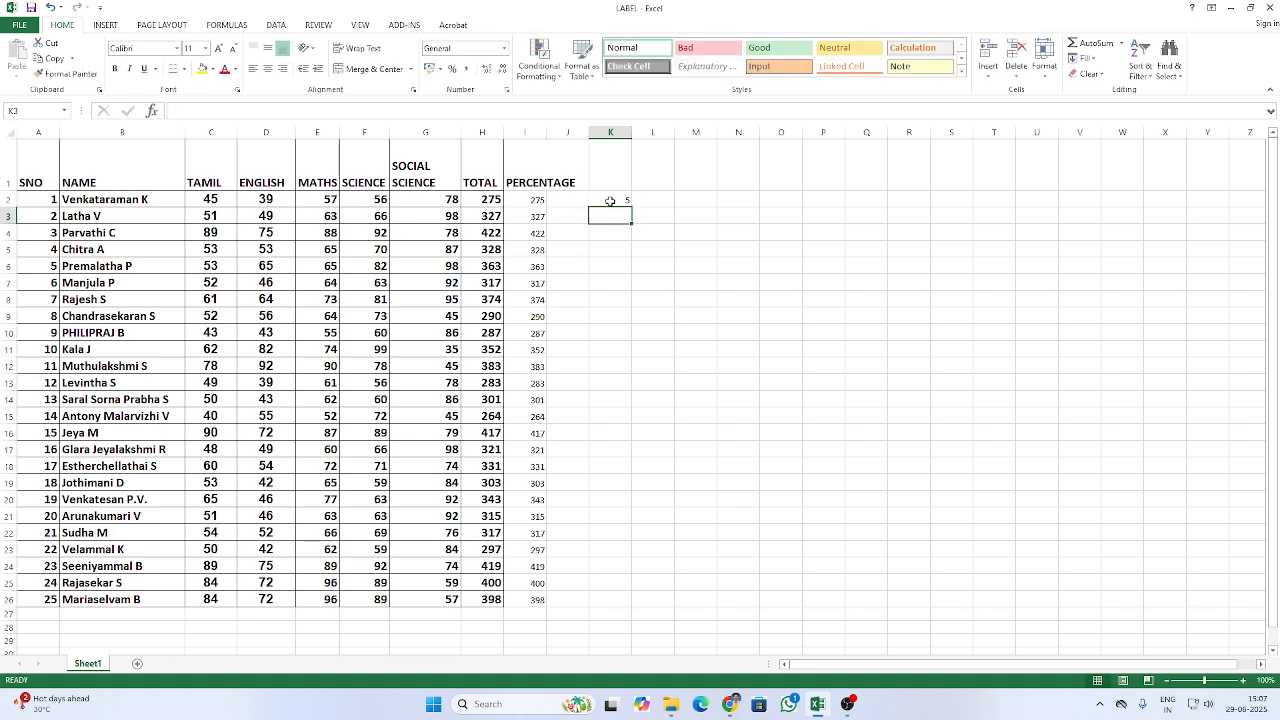
Step: Divide the values in I2:I26 by the number in K2 using Paste Special with the Divide operation
key(ctrl+c)
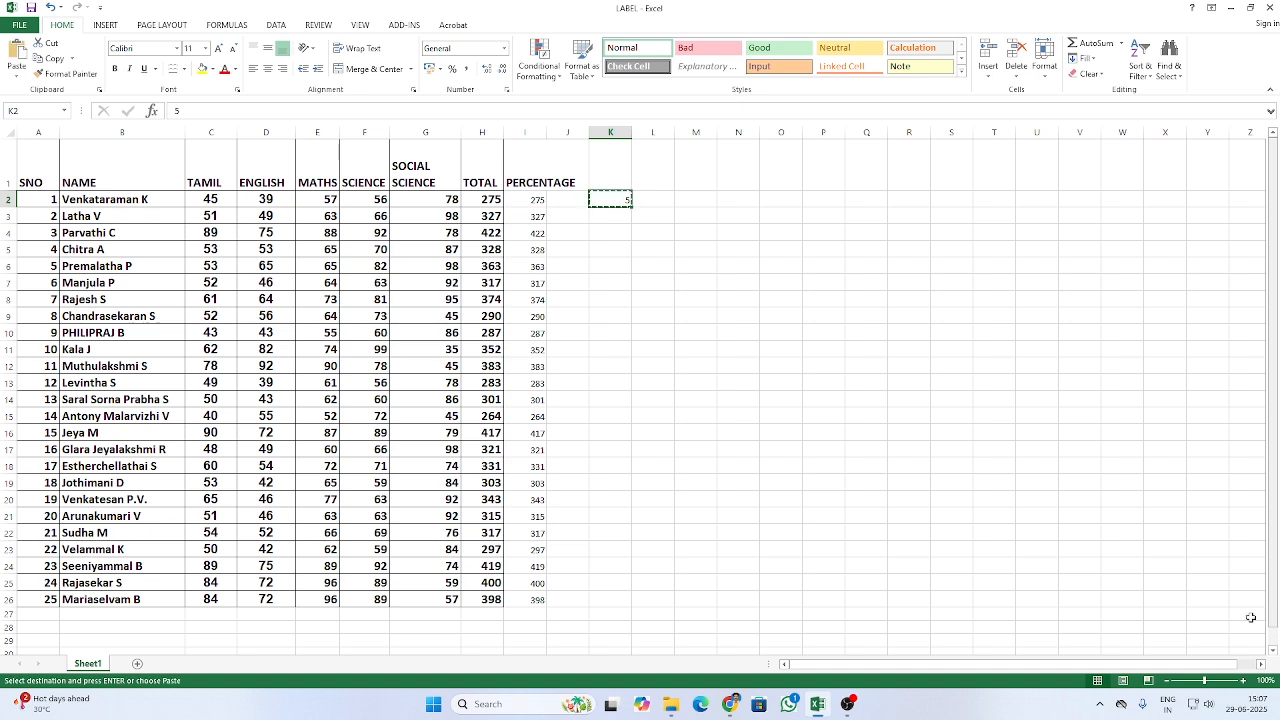
drag(518, 195, 538, 601)
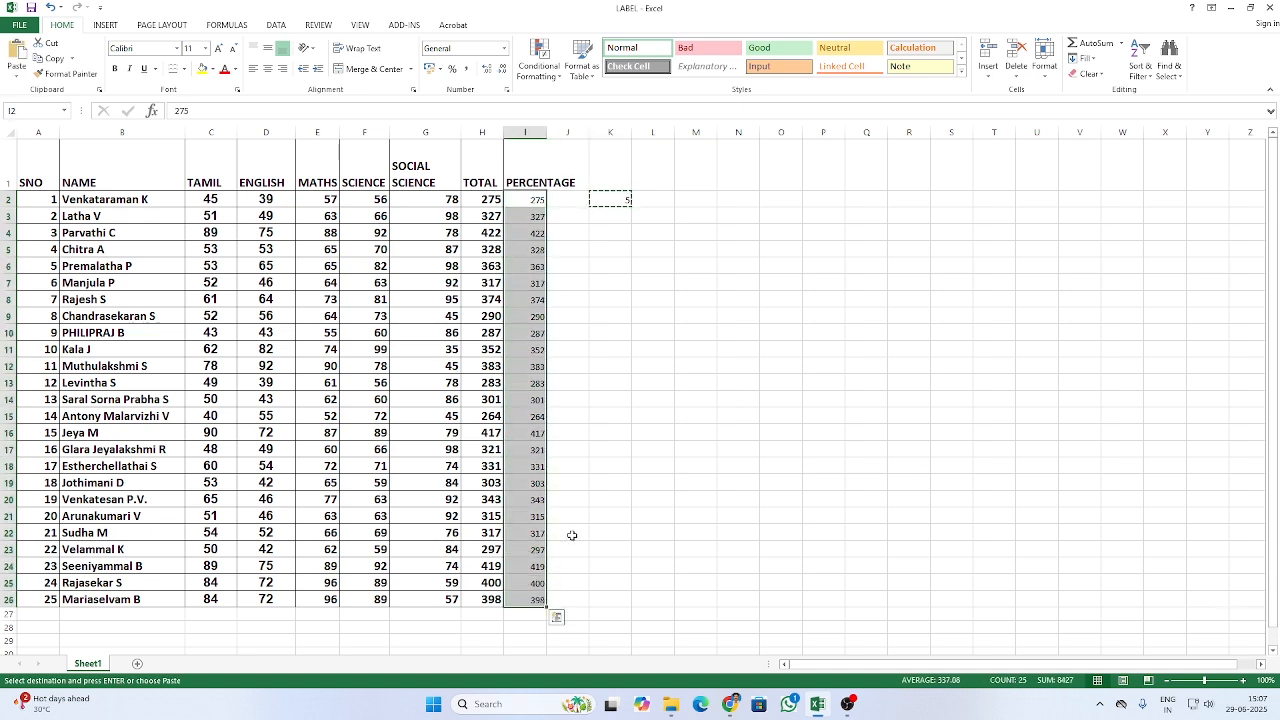
right_click(518, 404)
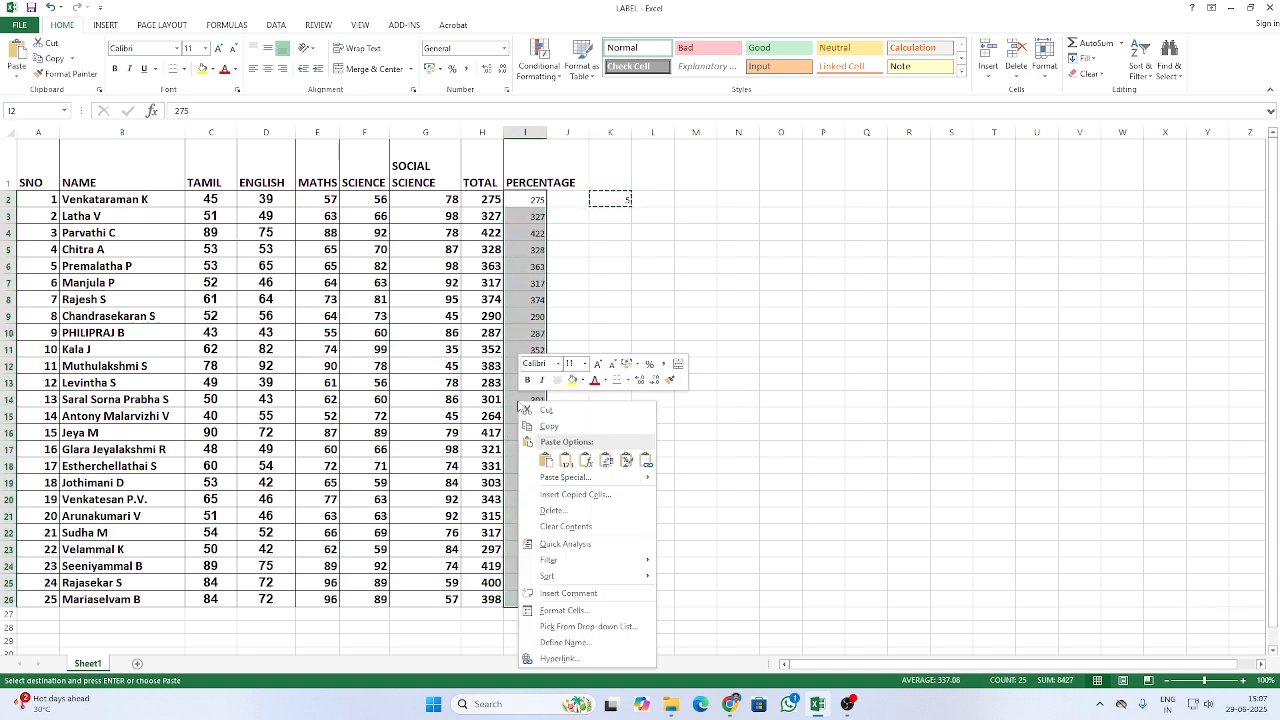
click(598, 478)
click(624, 512)
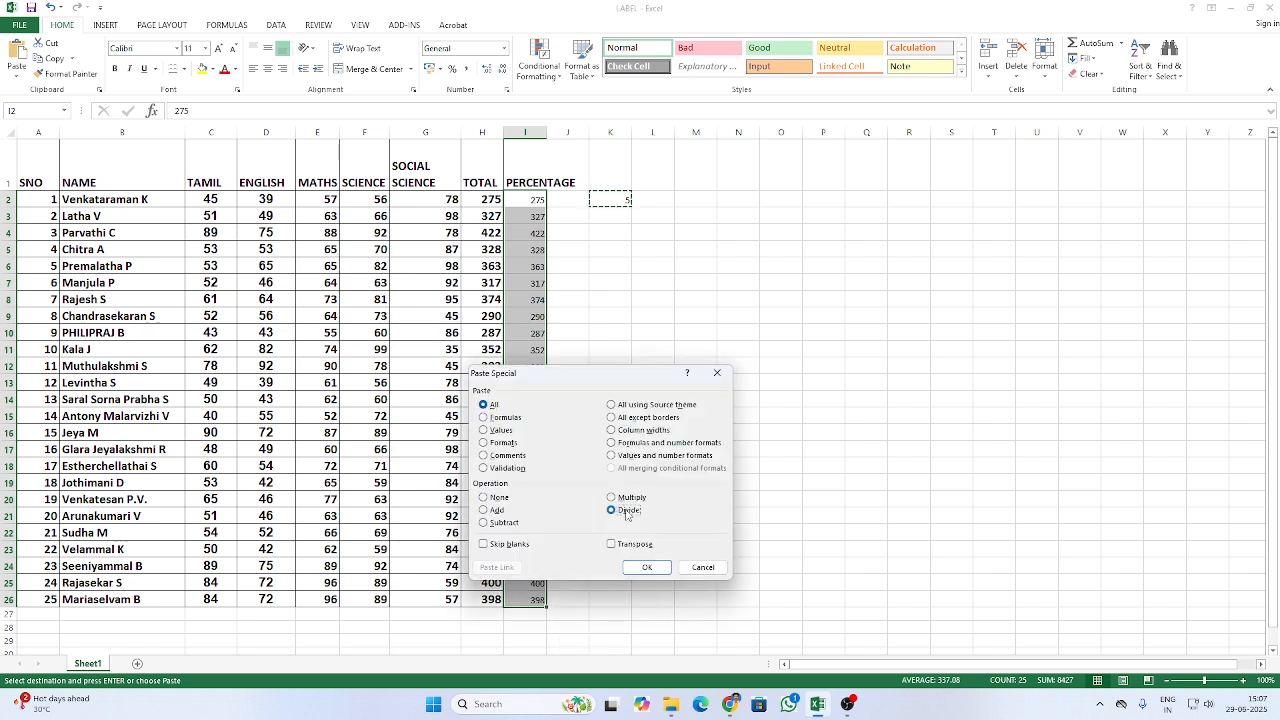
click(646, 567)
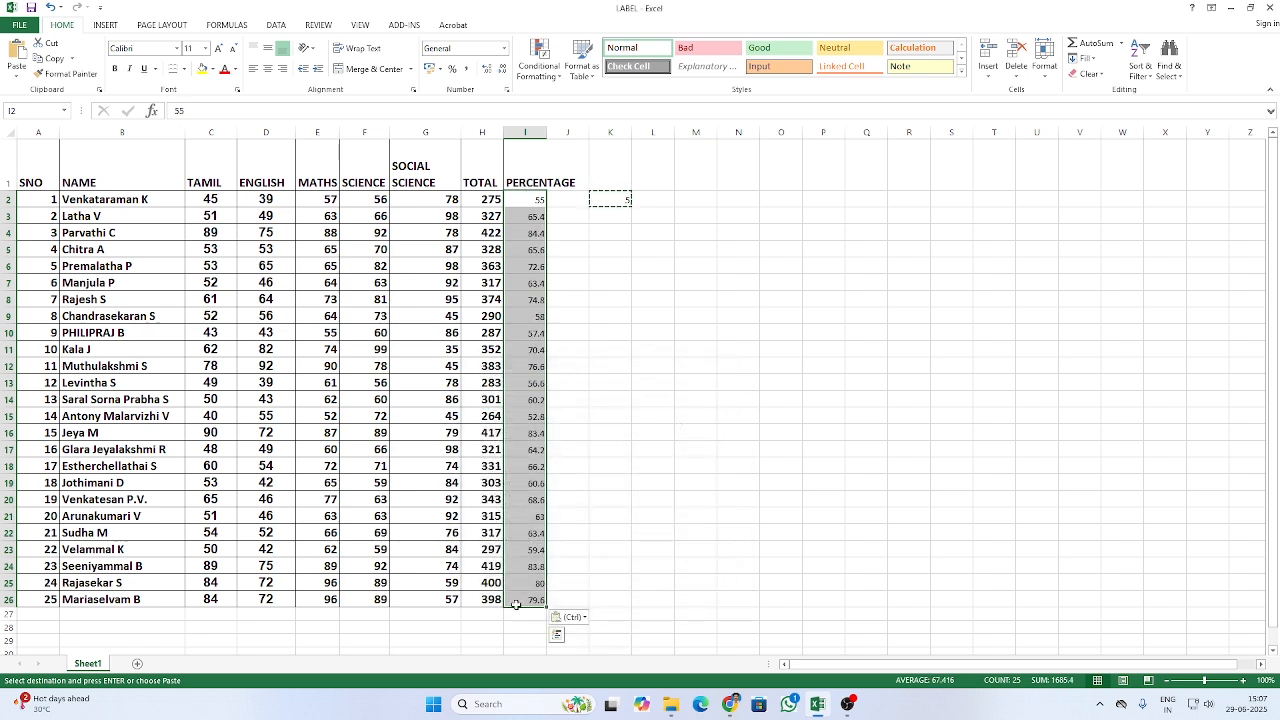
Step: Replace the content of cell K2 with 1%
click(621, 199)
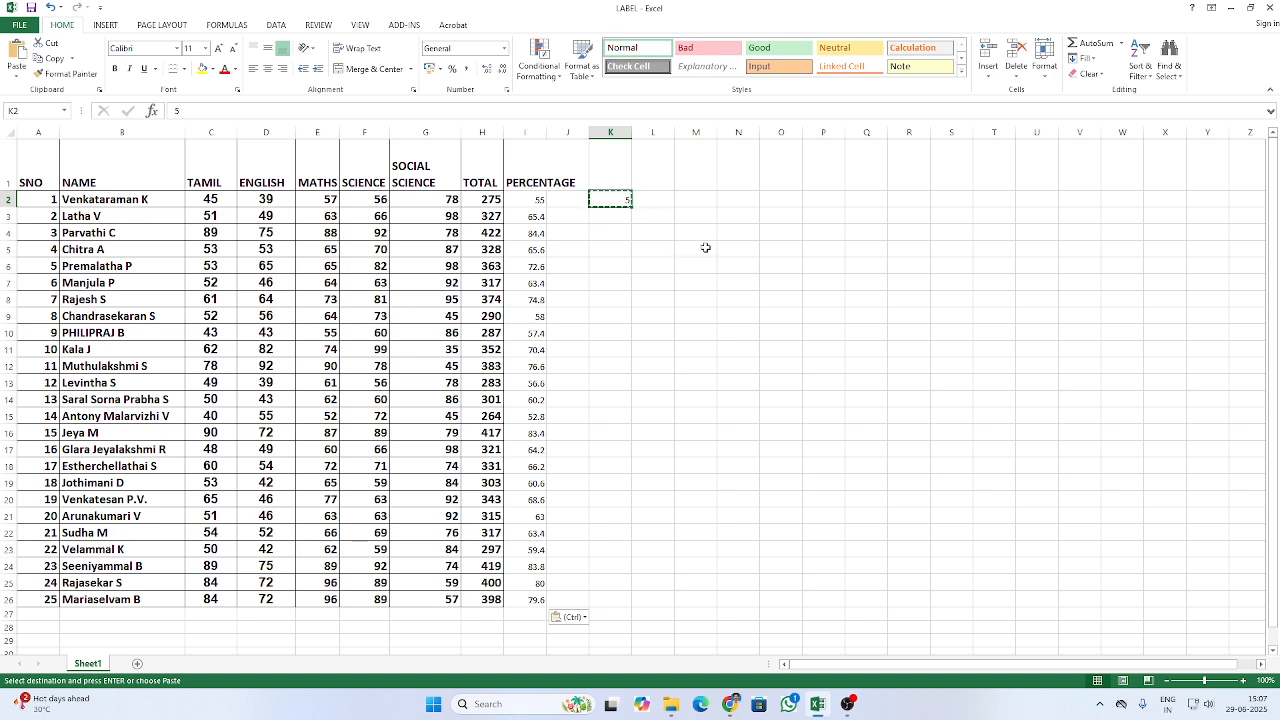
key(BackSpace)
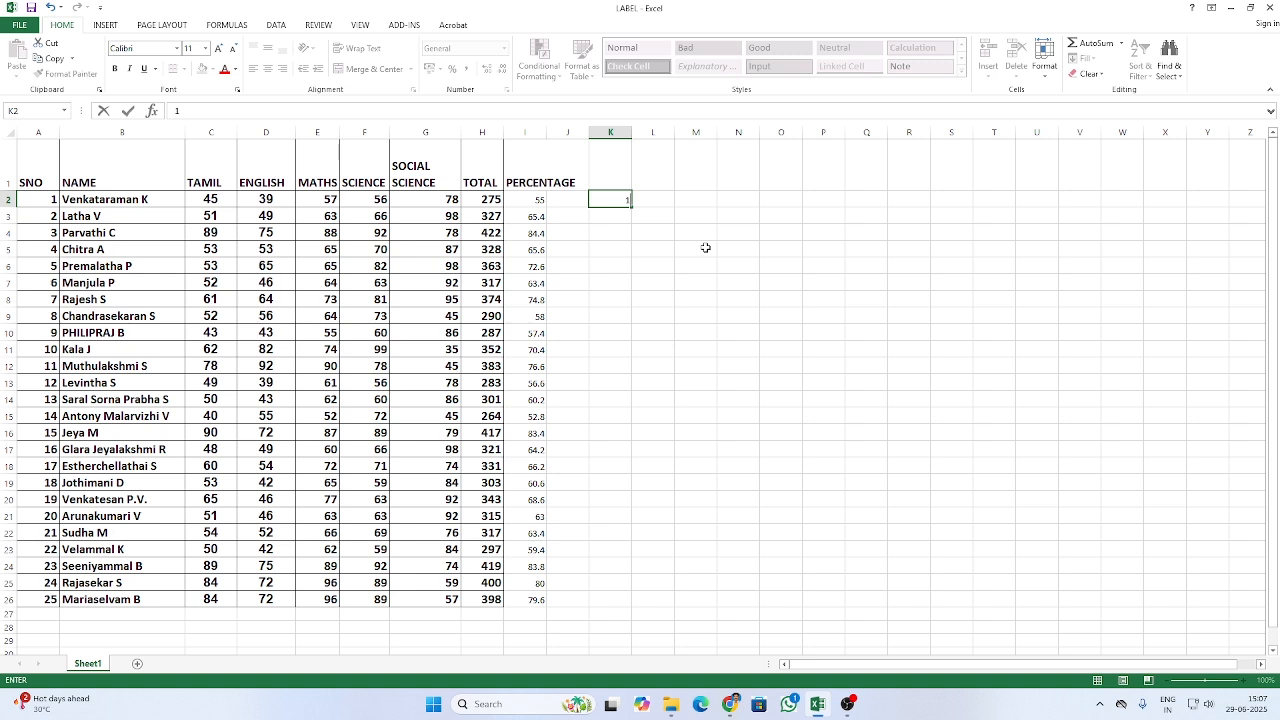
text(1%)
click(614, 283)
click(617, 201)
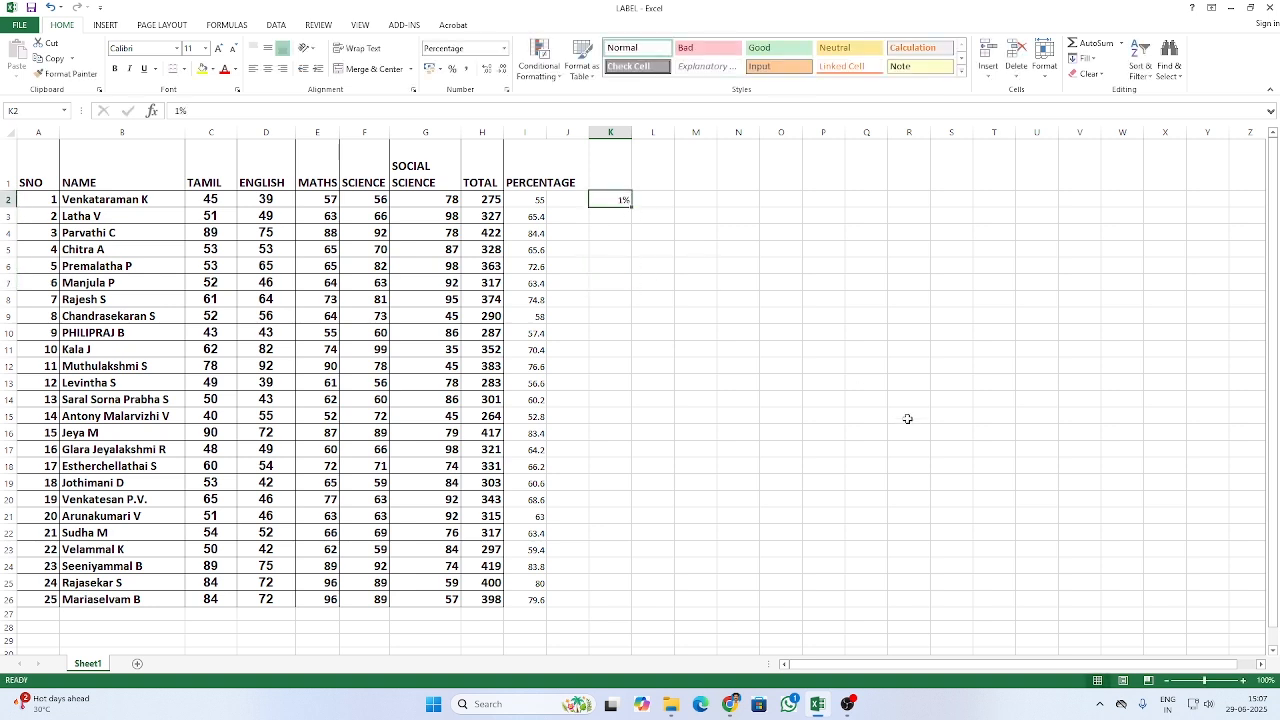
Step: Multiply the values in I2:I26 by the 1% in K2 using Paste Special with the Multiply operation
key(ctrl+c)
drag(524, 205, 533, 604)
right_click(528, 429)
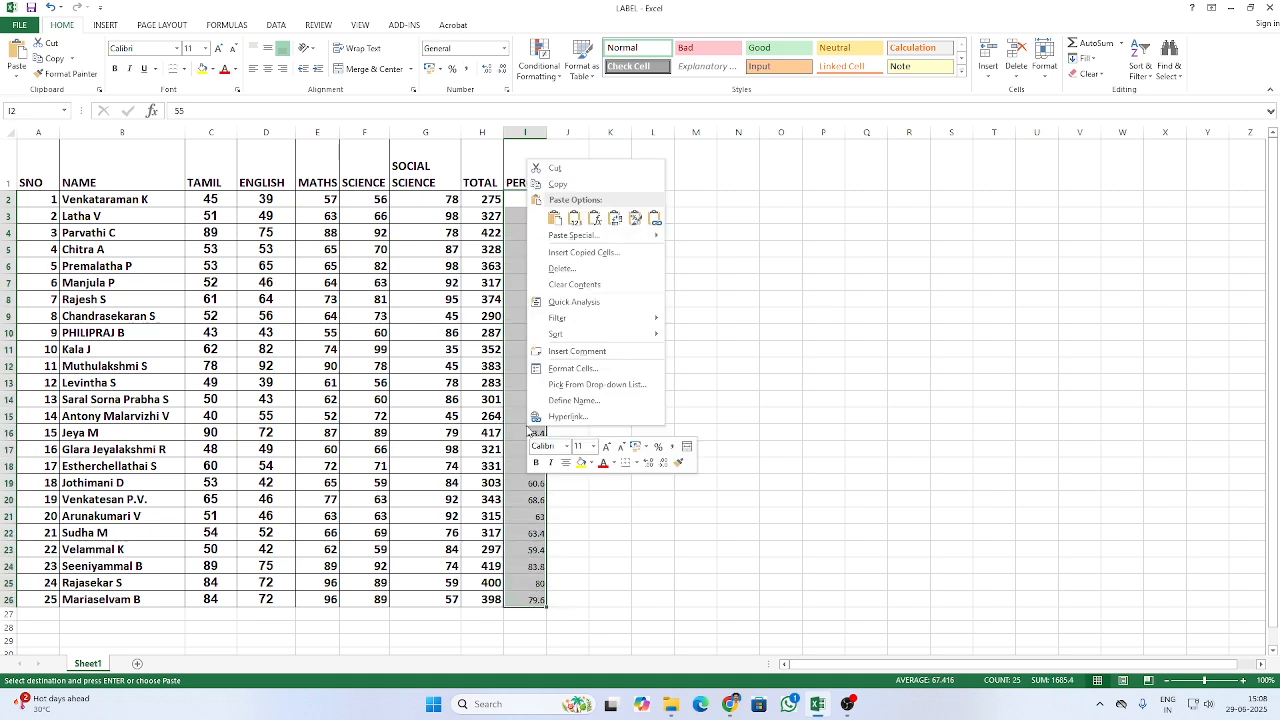
click(572, 235)
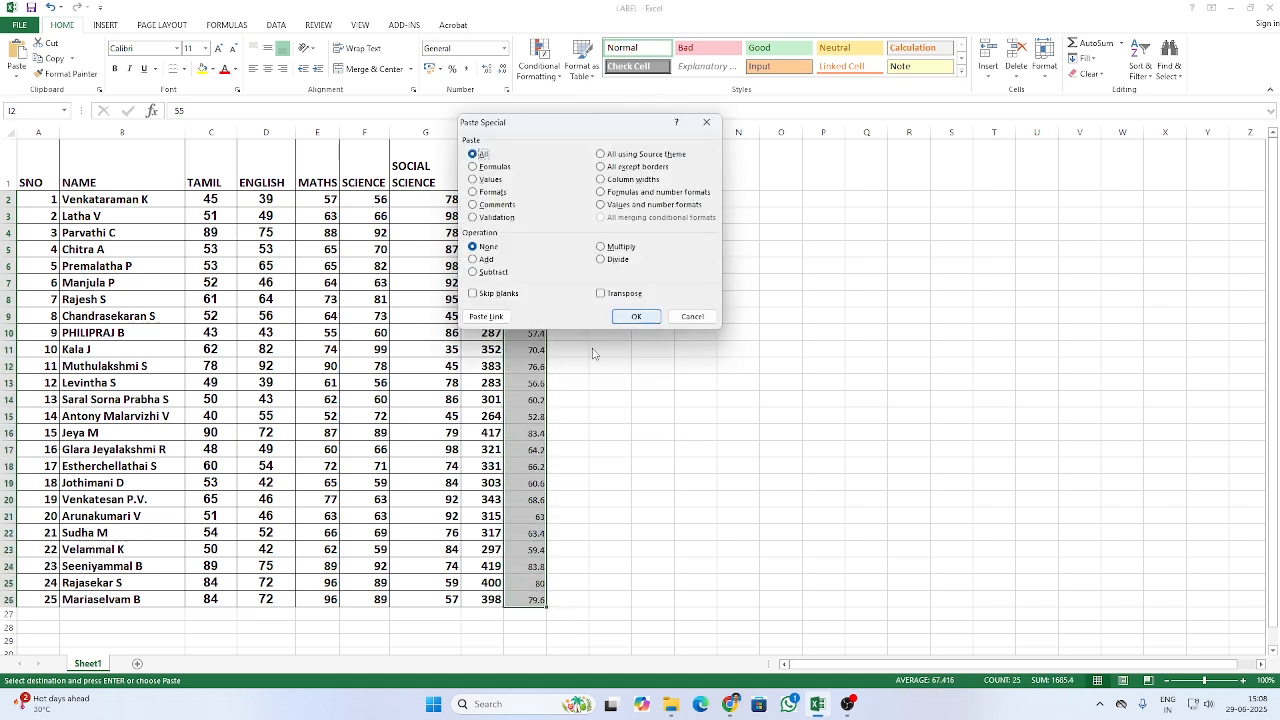
click(618, 247)
click(635, 317)
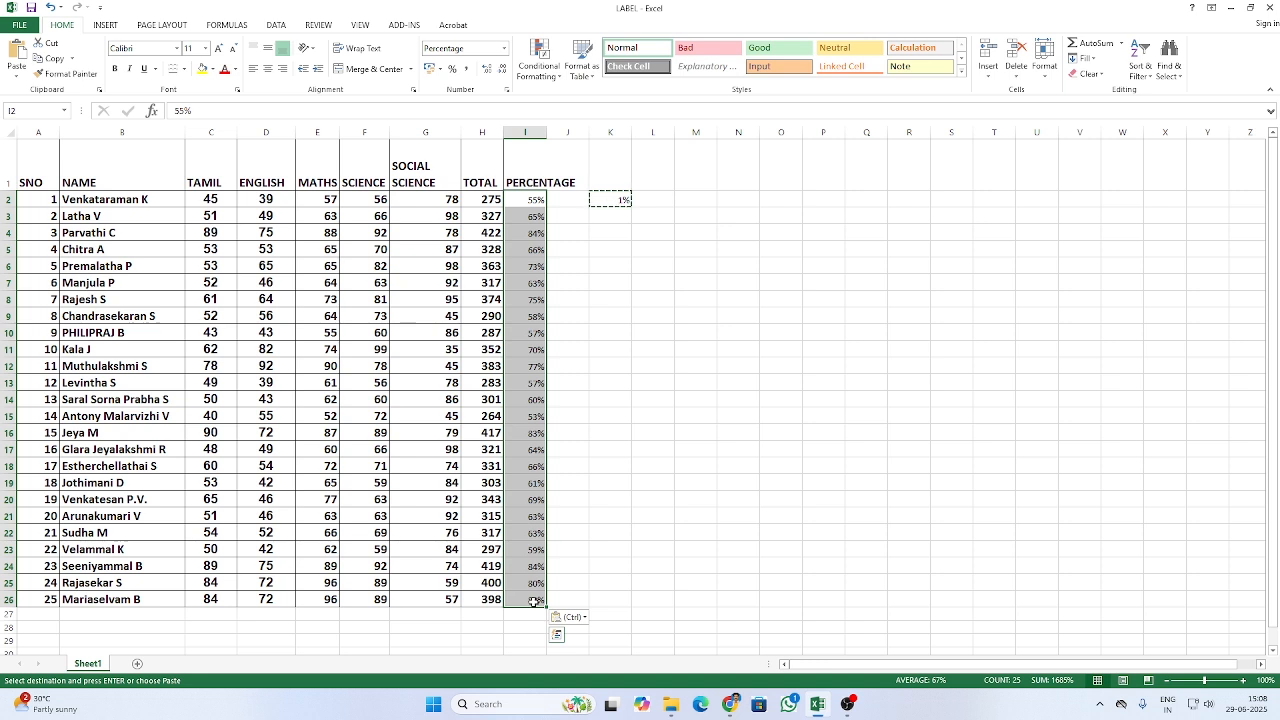
Step: Format column I as Percentage with 2 decimal places
click(519, 131)
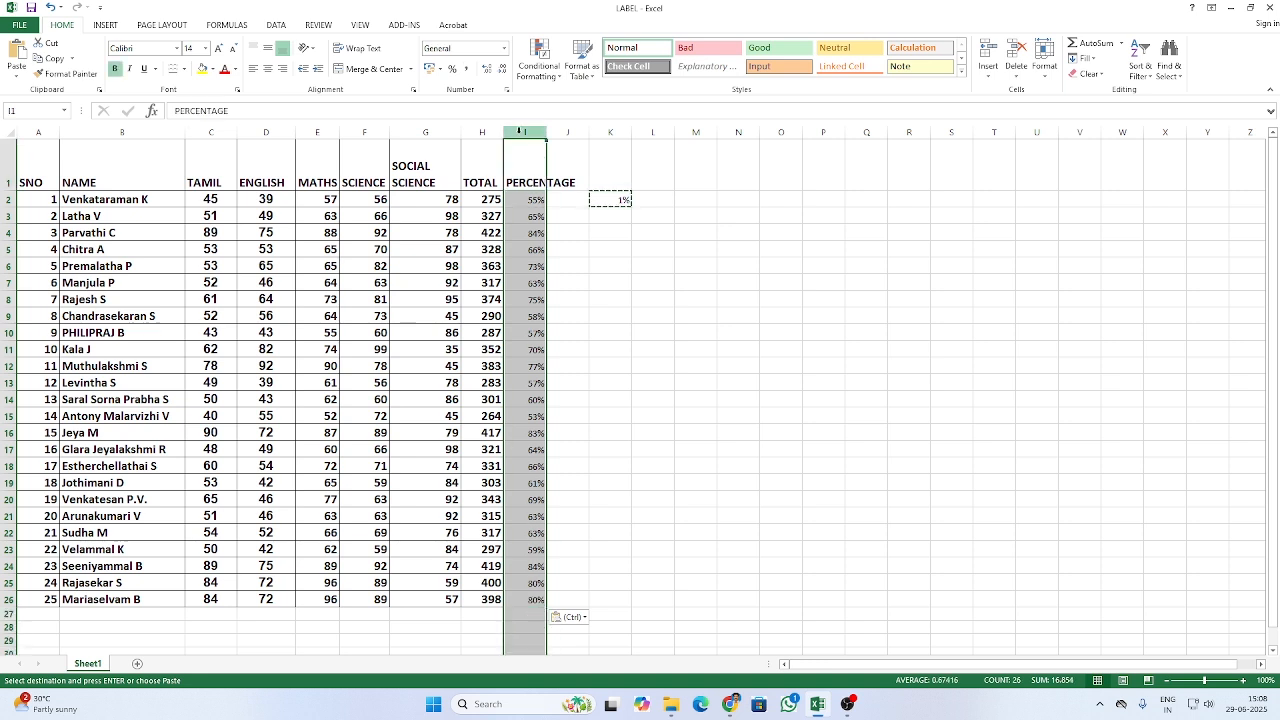
right_click(519, 131)
click(607, 284)
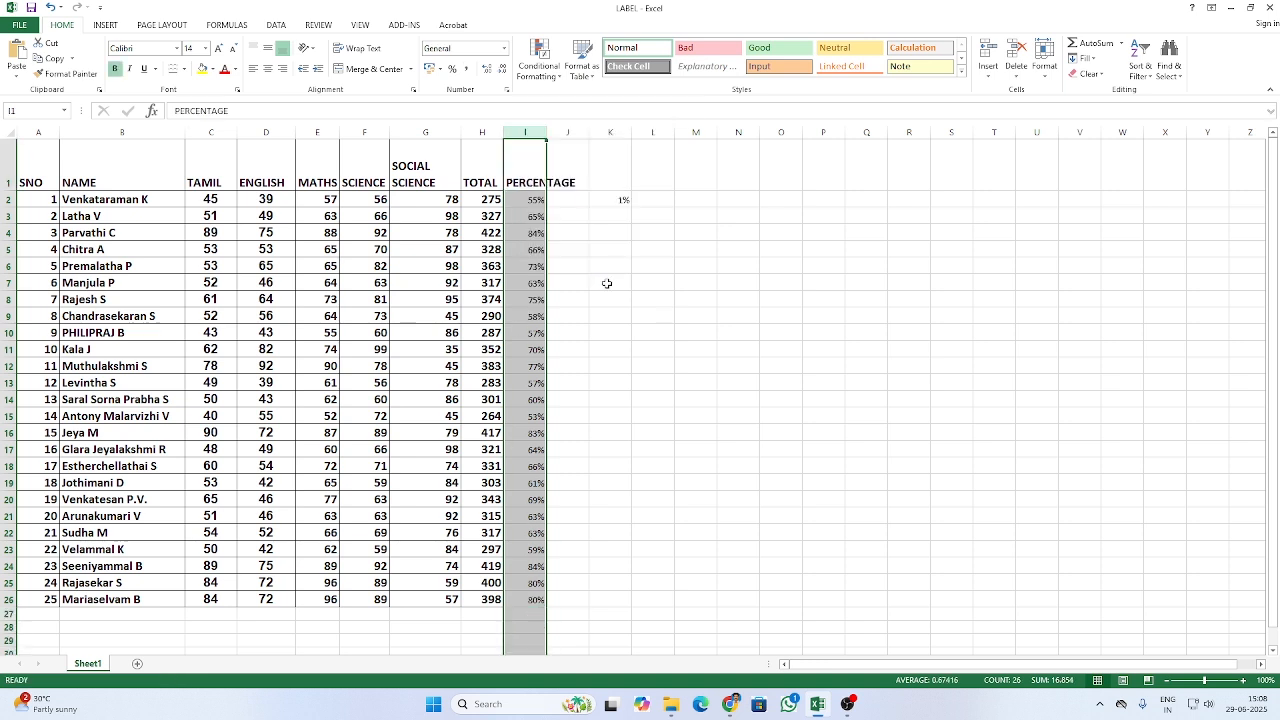
click(460, 231)
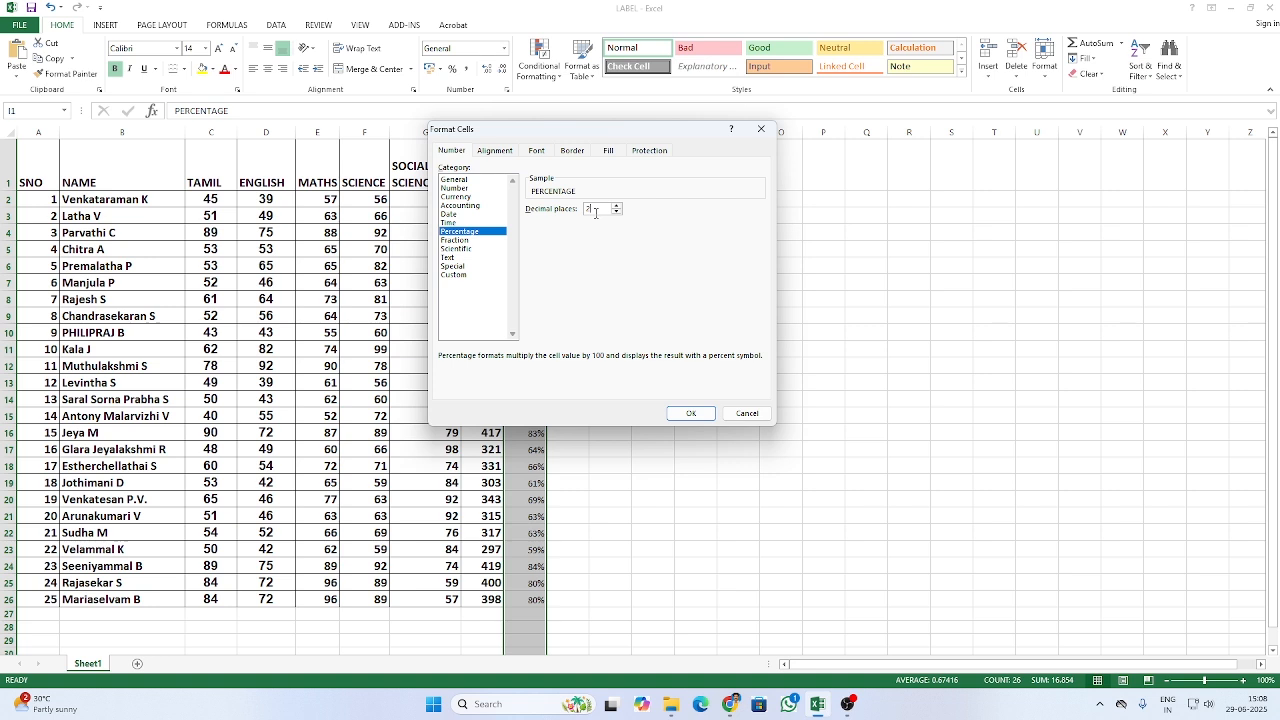
click(692, 413)
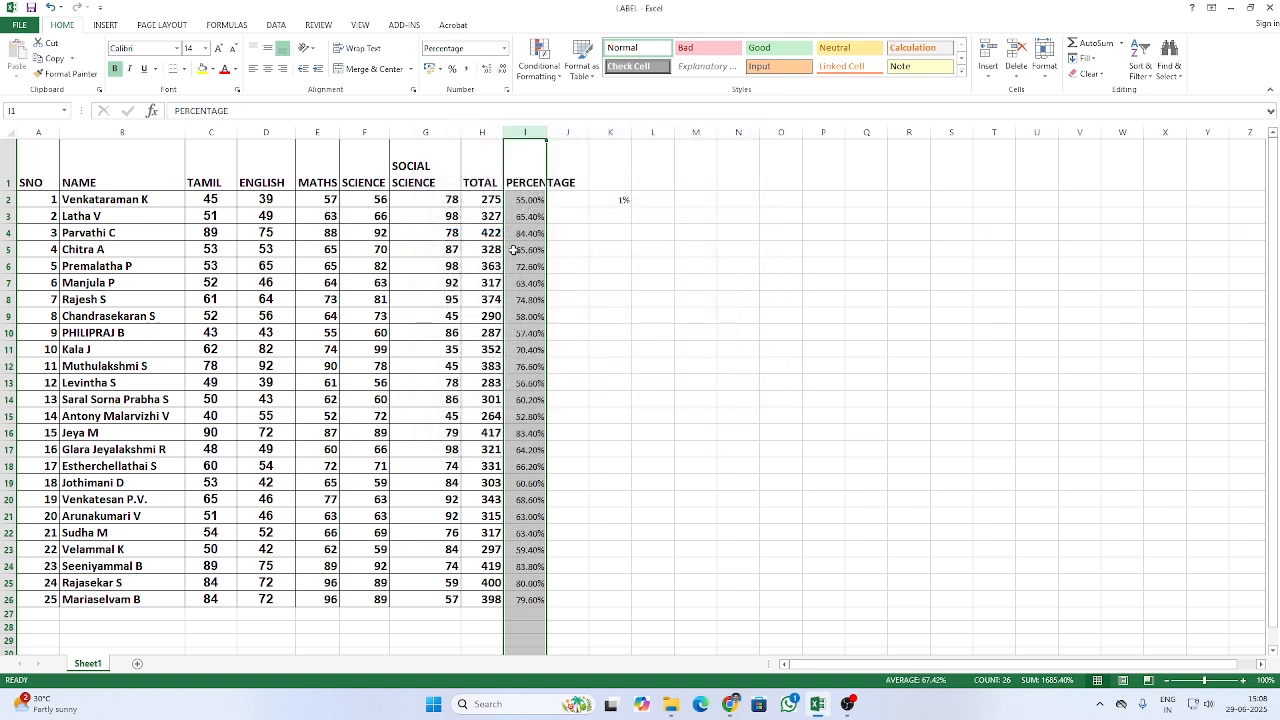
Step: Clear the 1% helper value from cell K2
click(604, 566)
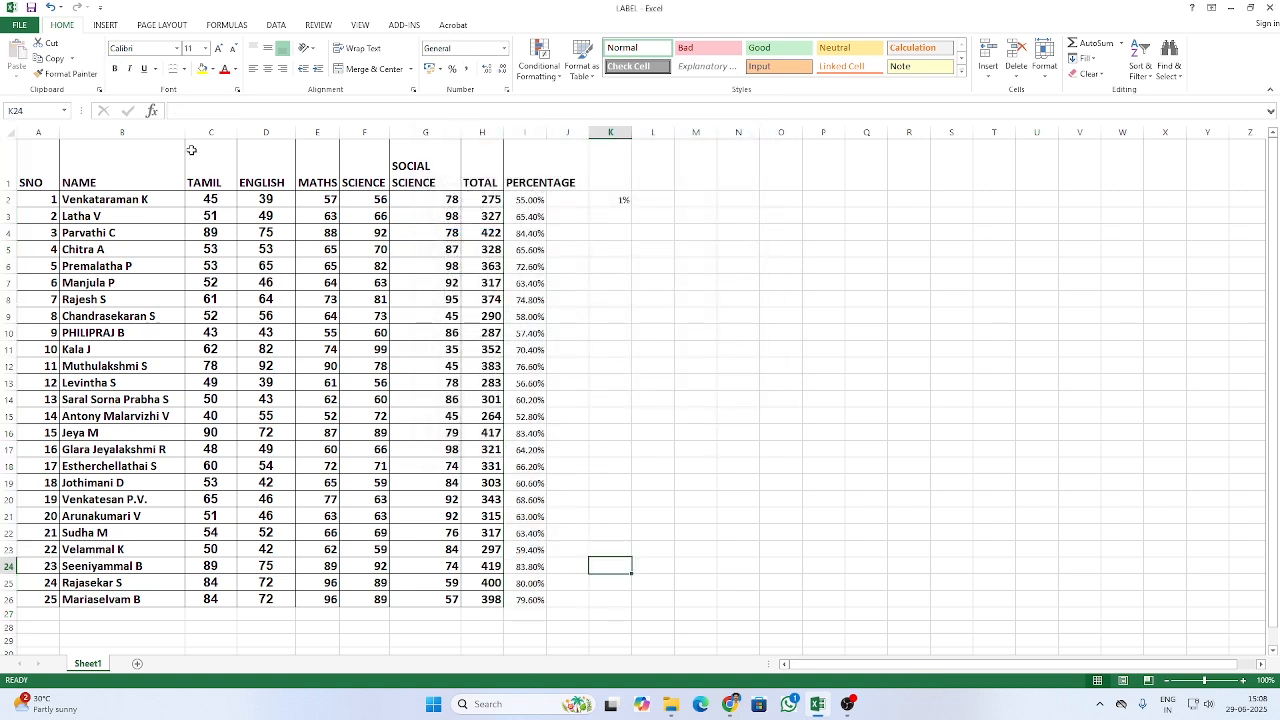
click(628, 201)
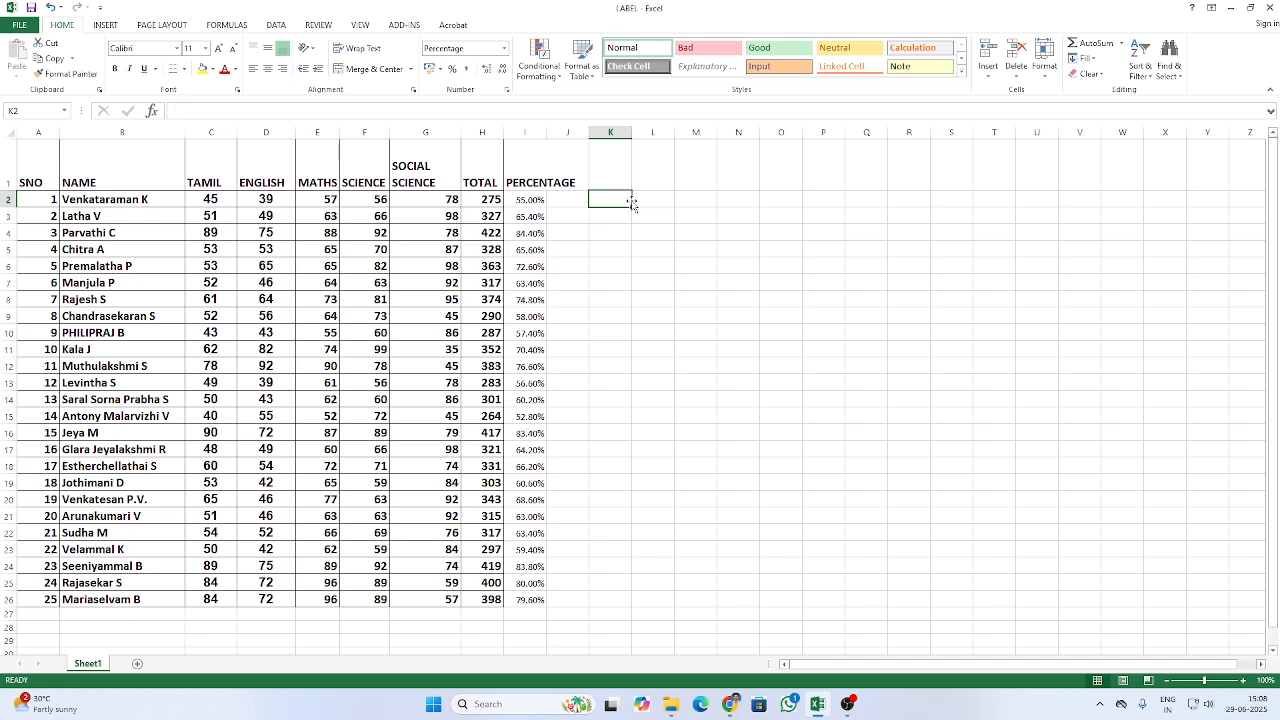
Step: Apply cell borders to the whole marks table, A1:I26
click(583, 412)
drag(34, 145, 540, 600)
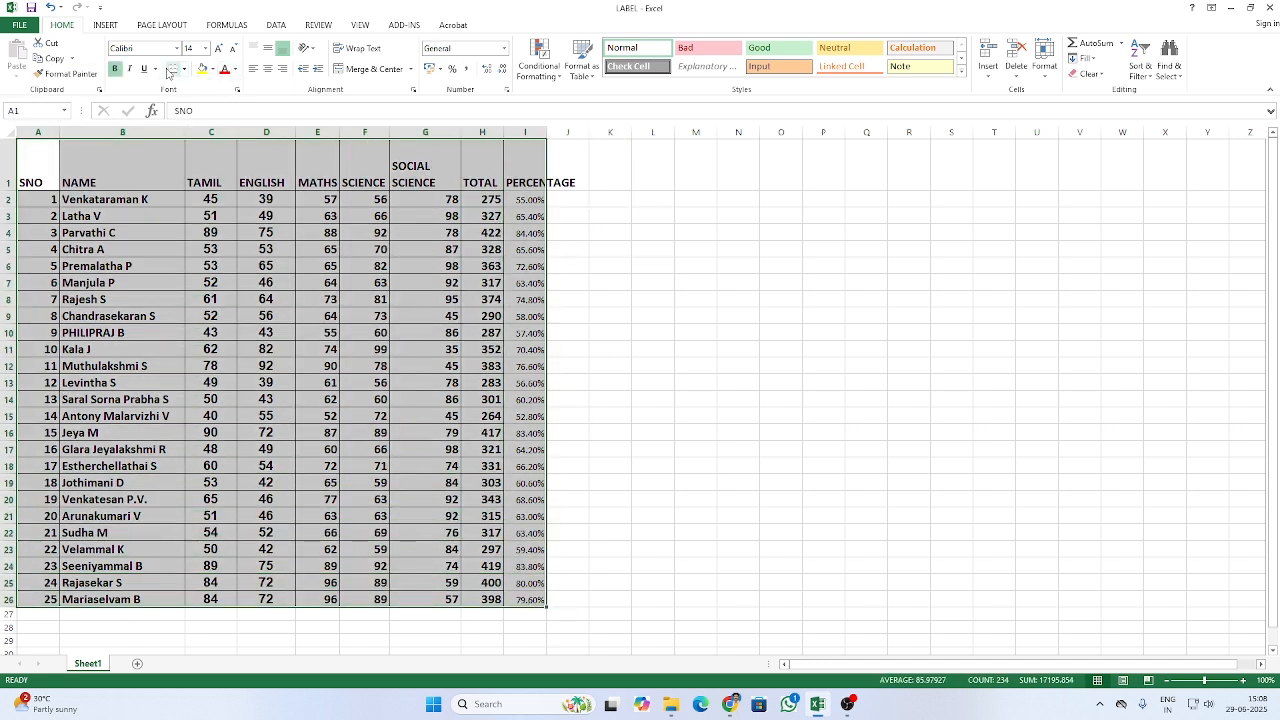
click(184, 68)
click(233, 188)
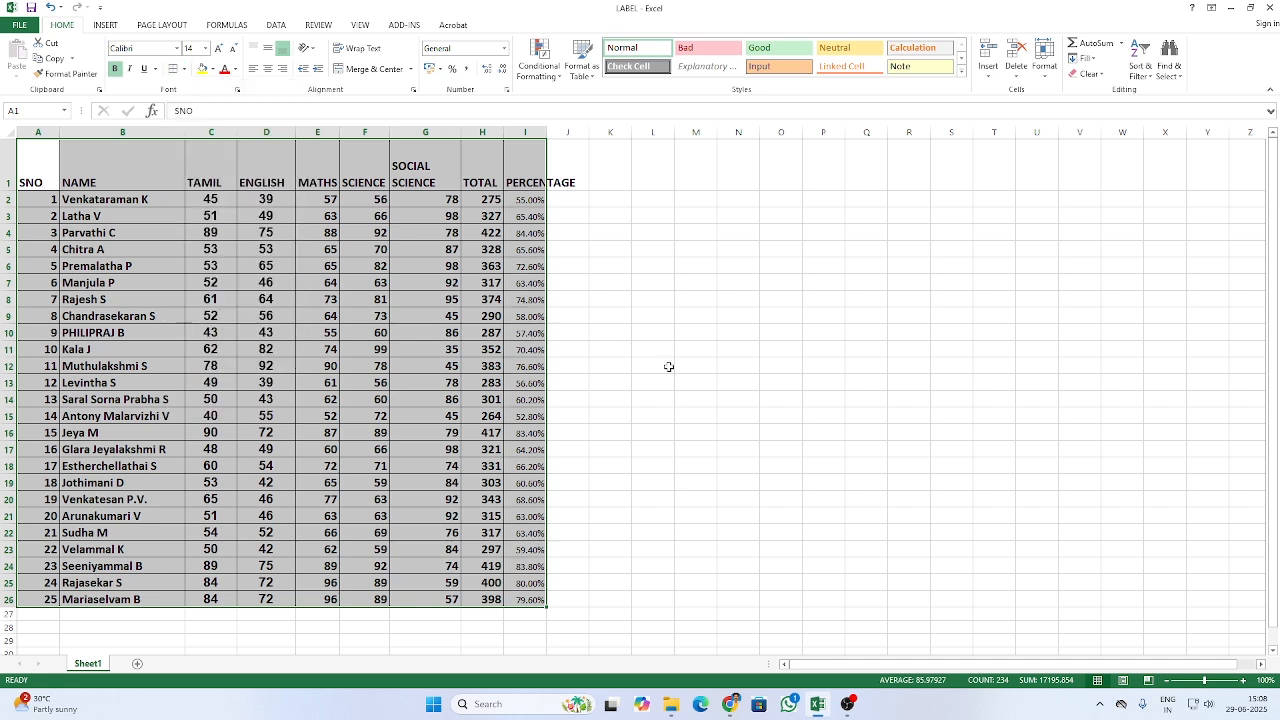
click(522, 302)
Step: Wrap the text in header cells A1:I1 and slightly widen the PERCENTAGE column
drag(31, 166, 530, 170)
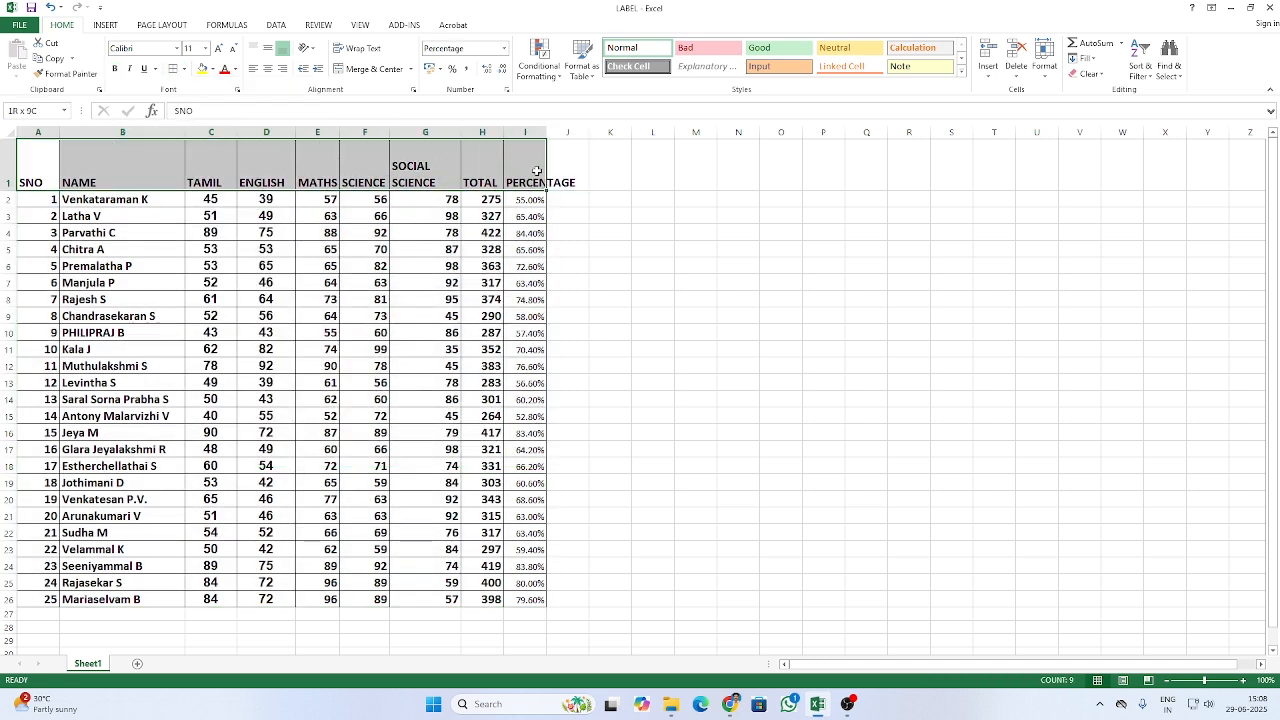
click(358, 48)
click(444, 318)
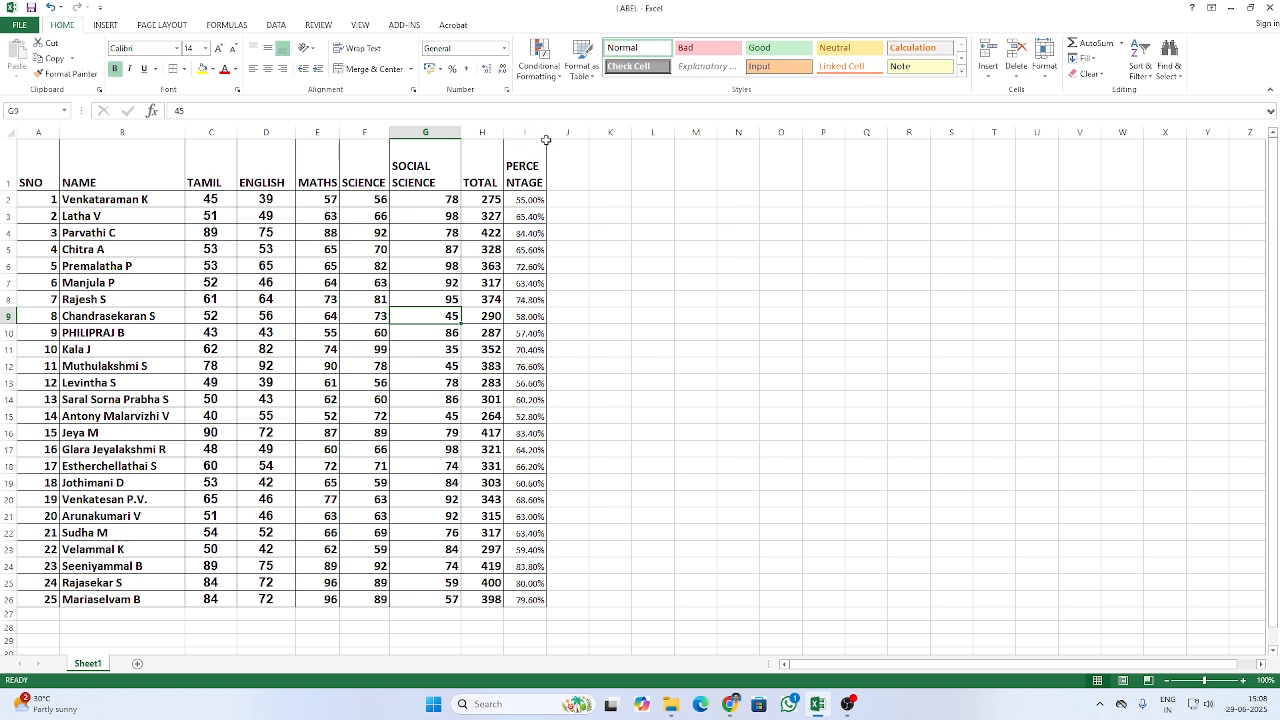
drag(546, 140, 557, 140)
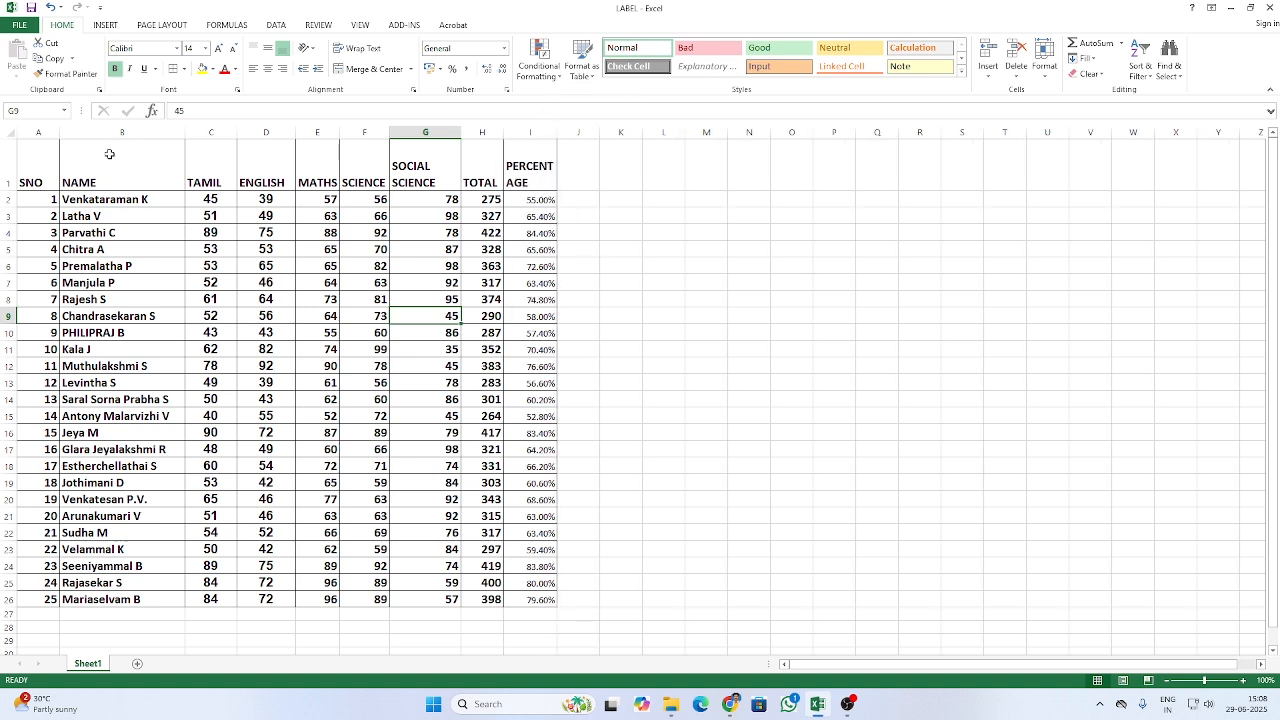
Step: Make all text in the marks table A1:I26 bold
drag(40, 160, 548, 602)
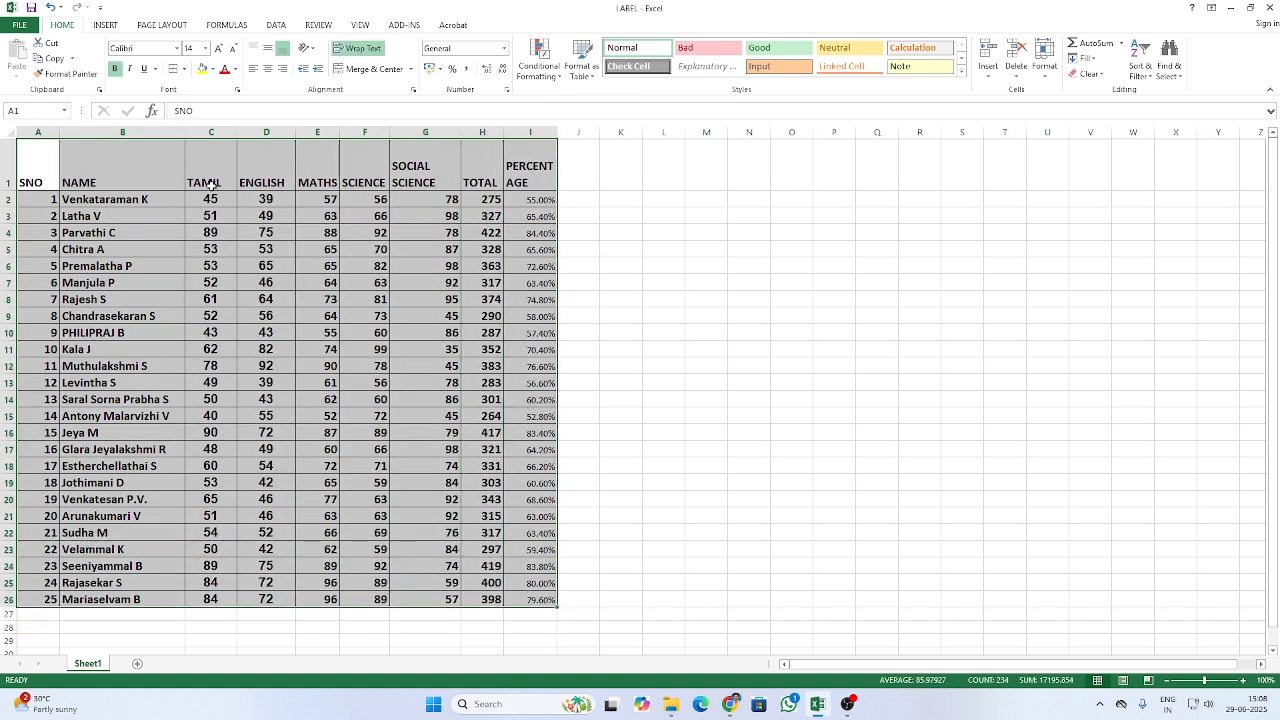
click(114, 68)
click(114, 68)
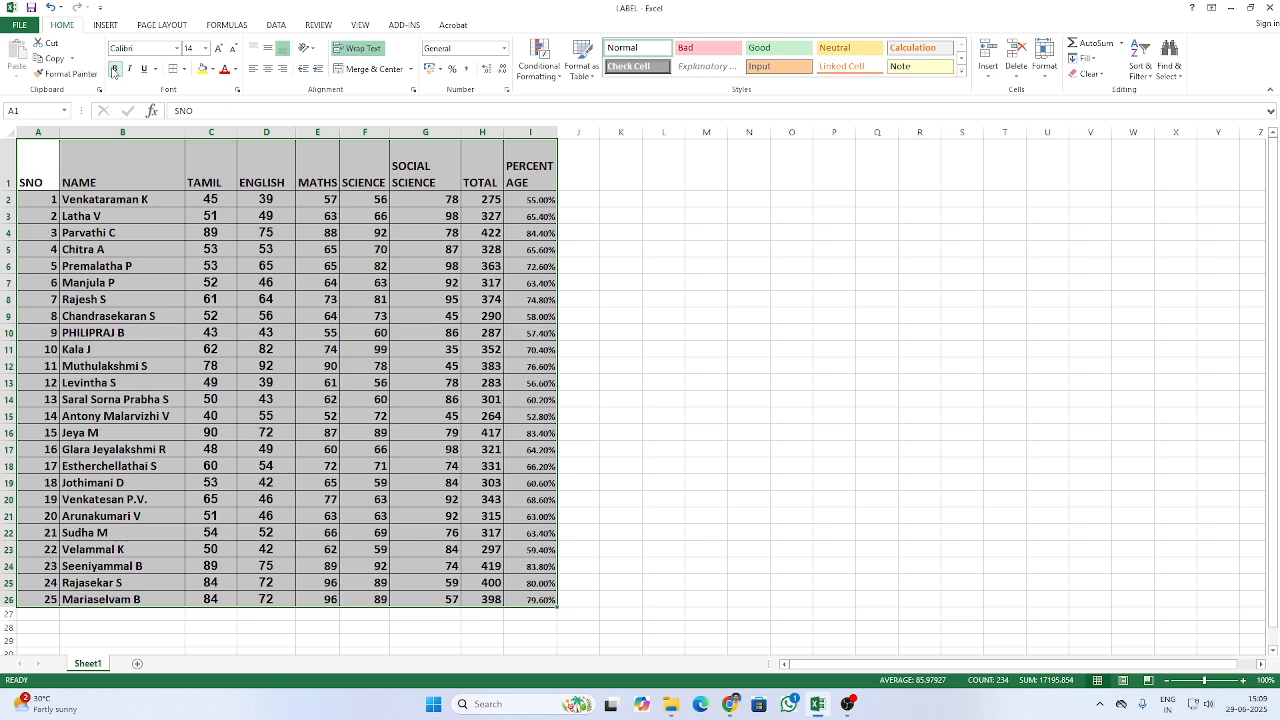
click(384, 316)
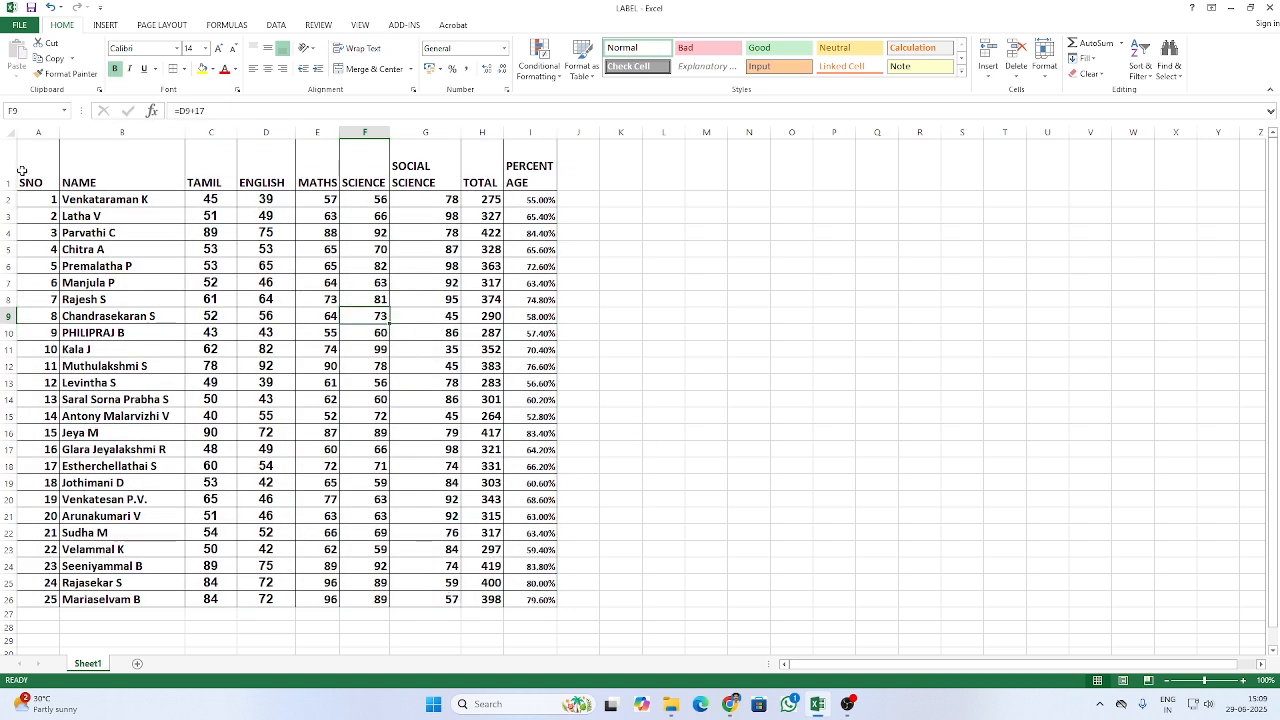
Step: Copy the marks table A1:I26 and paste it transposed at cell M9 using Paste Special
drag(21, 171, 530, 532)
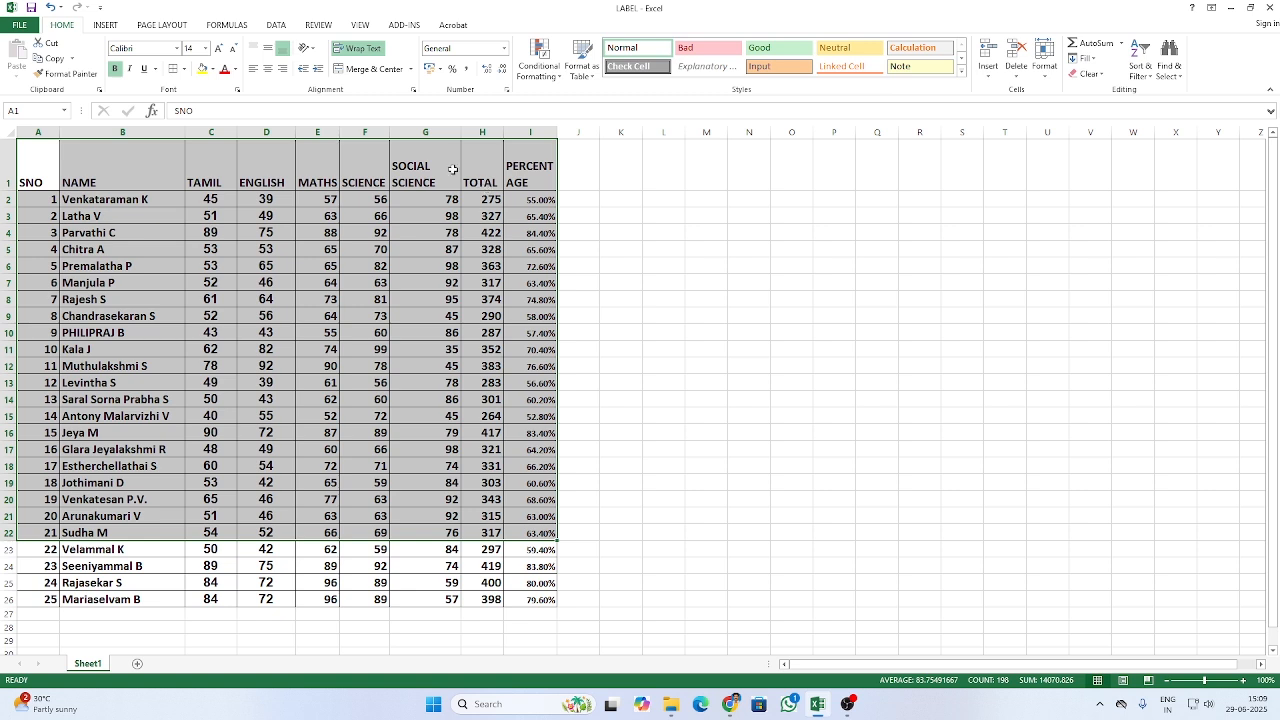
click(469, 318)
drag(26, 183, 543, 598)
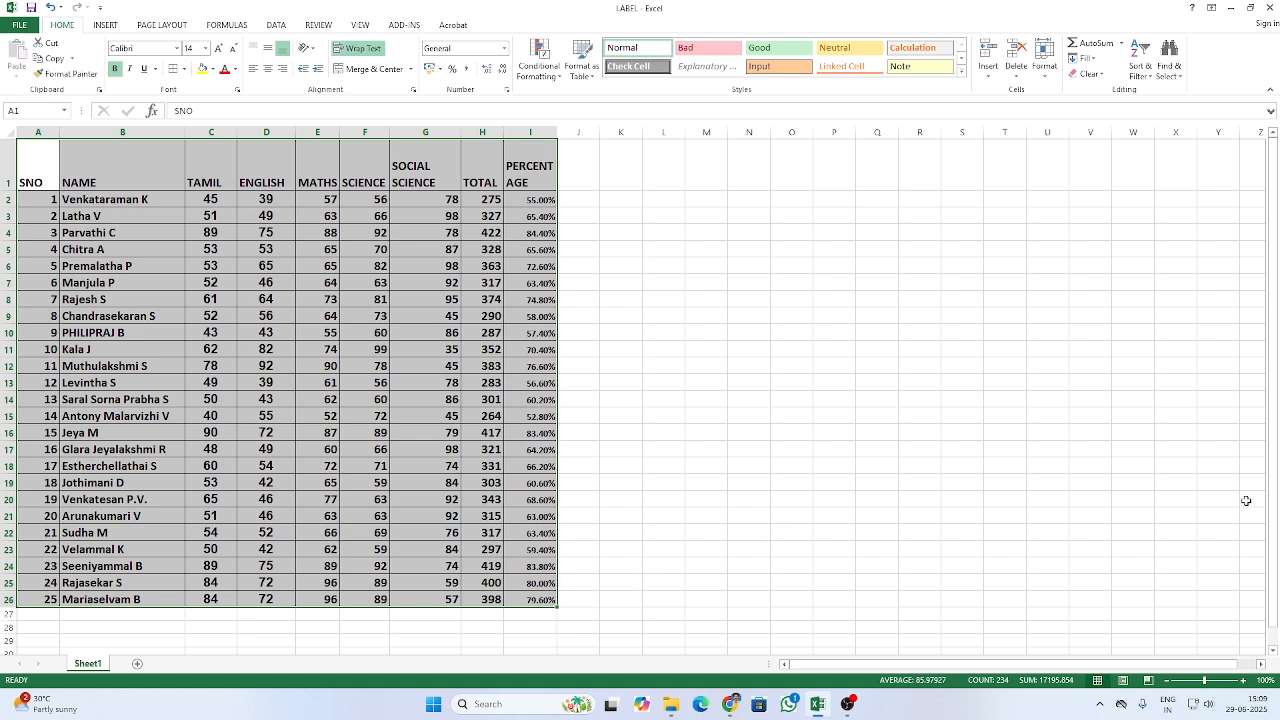
key(ctrl+c)
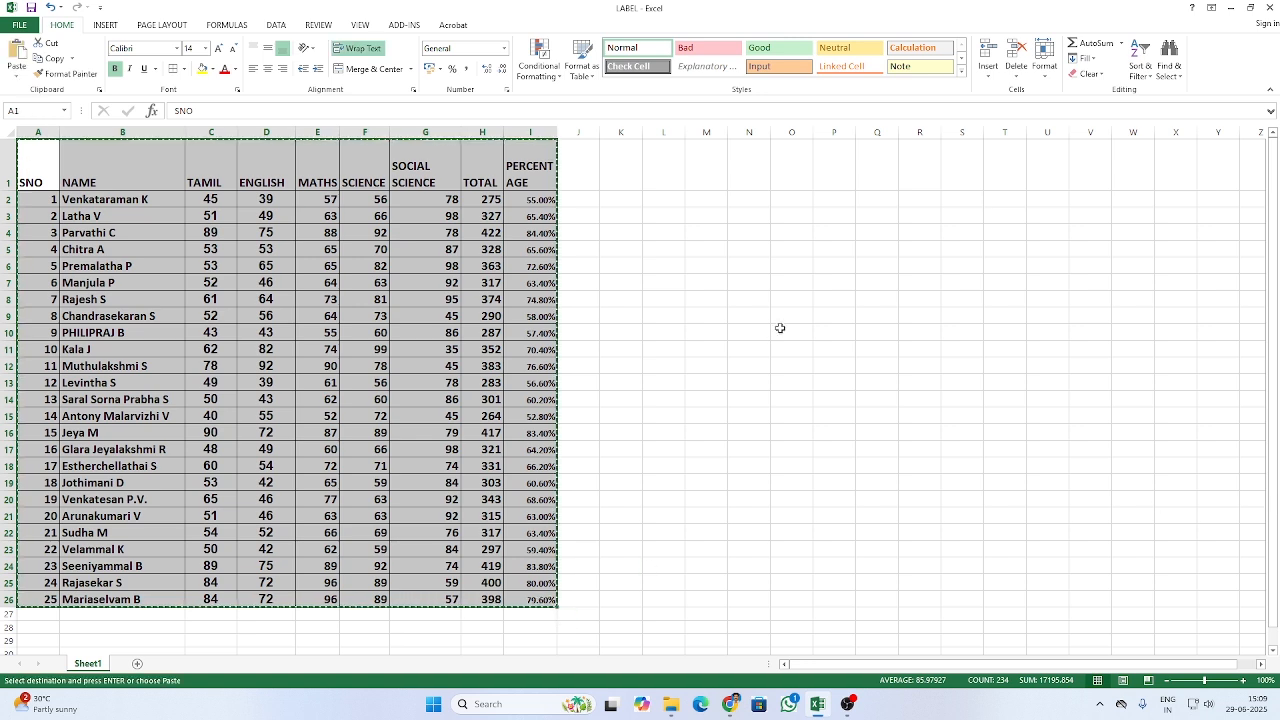
click(712, 316)
right_click(720, 316)
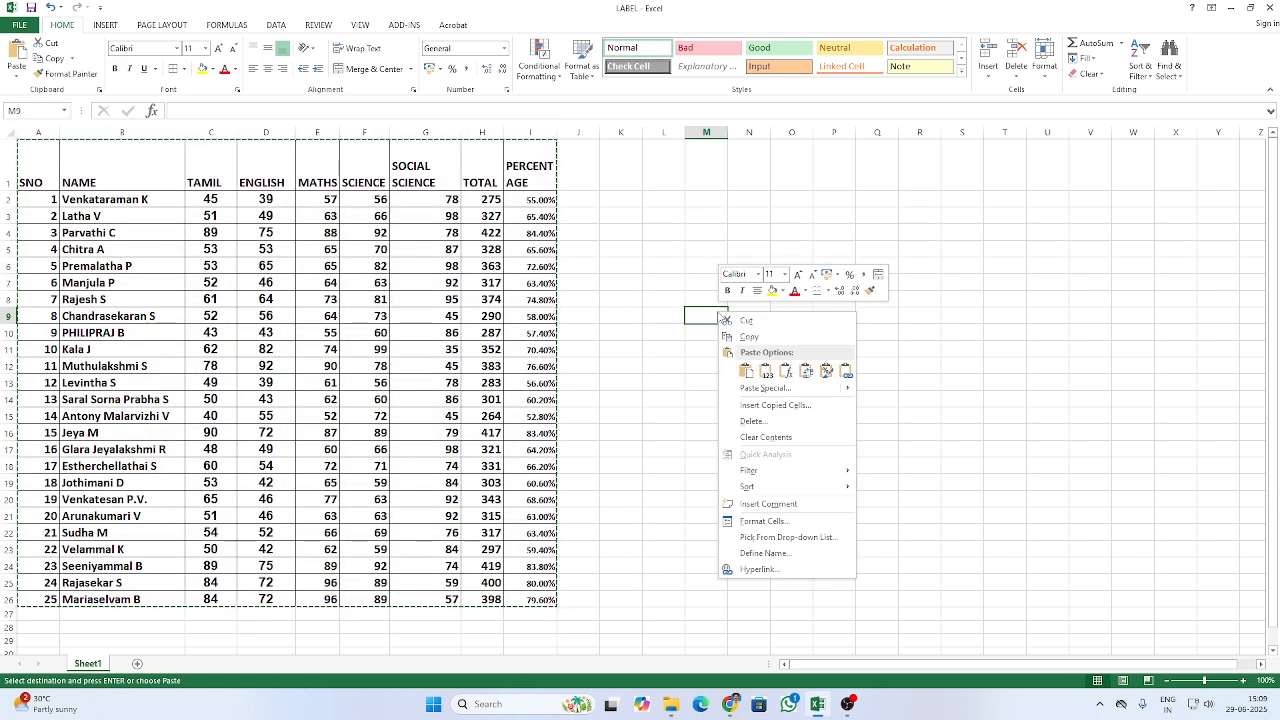
click(789, 390)
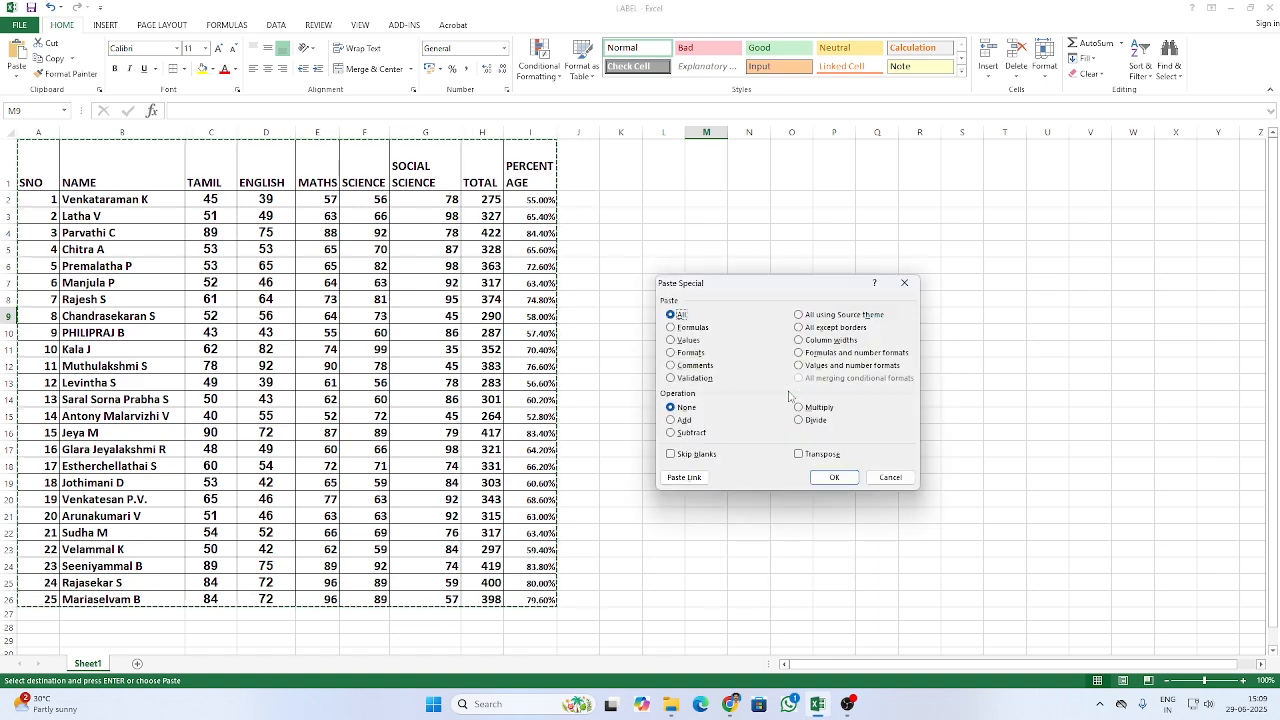
click(818, 455)
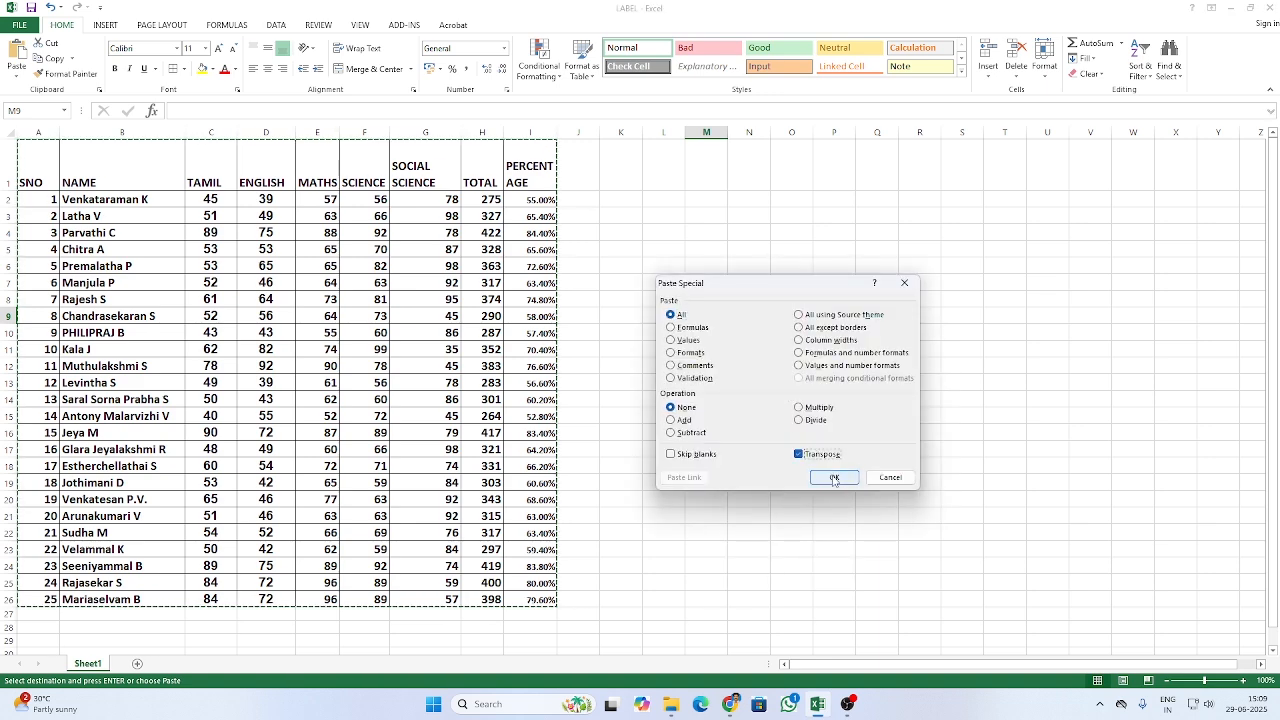
click(833, 477)
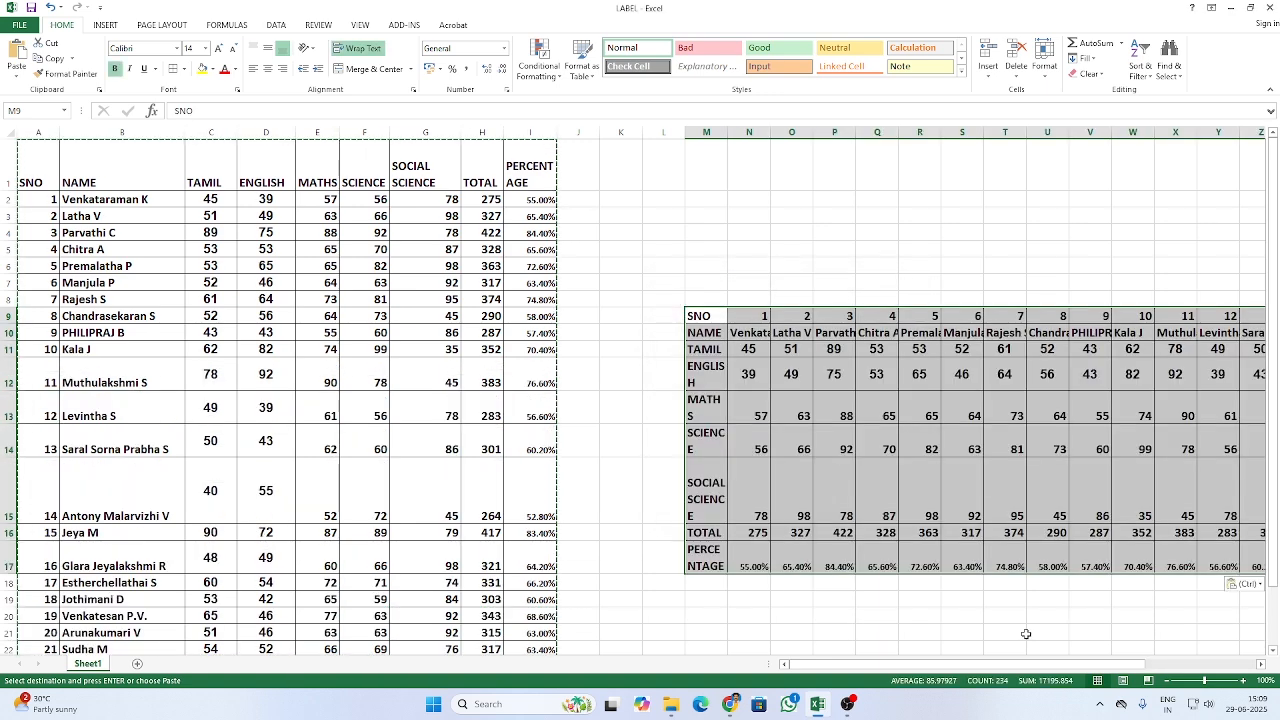
Step: Widen column M so the transposed table's row labels, such as PERCENTAGE, fit without breaking
drag(1022, 665, 1090, 666)
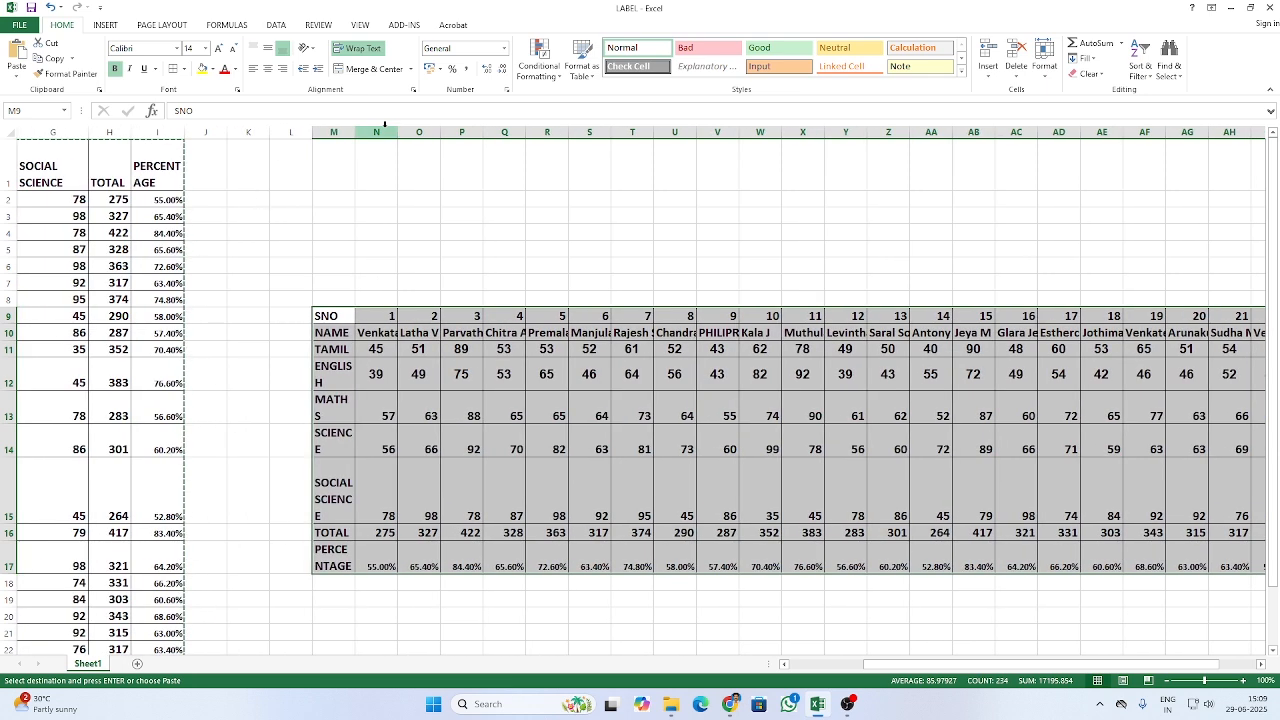
drag(355, 132, 395, 134)
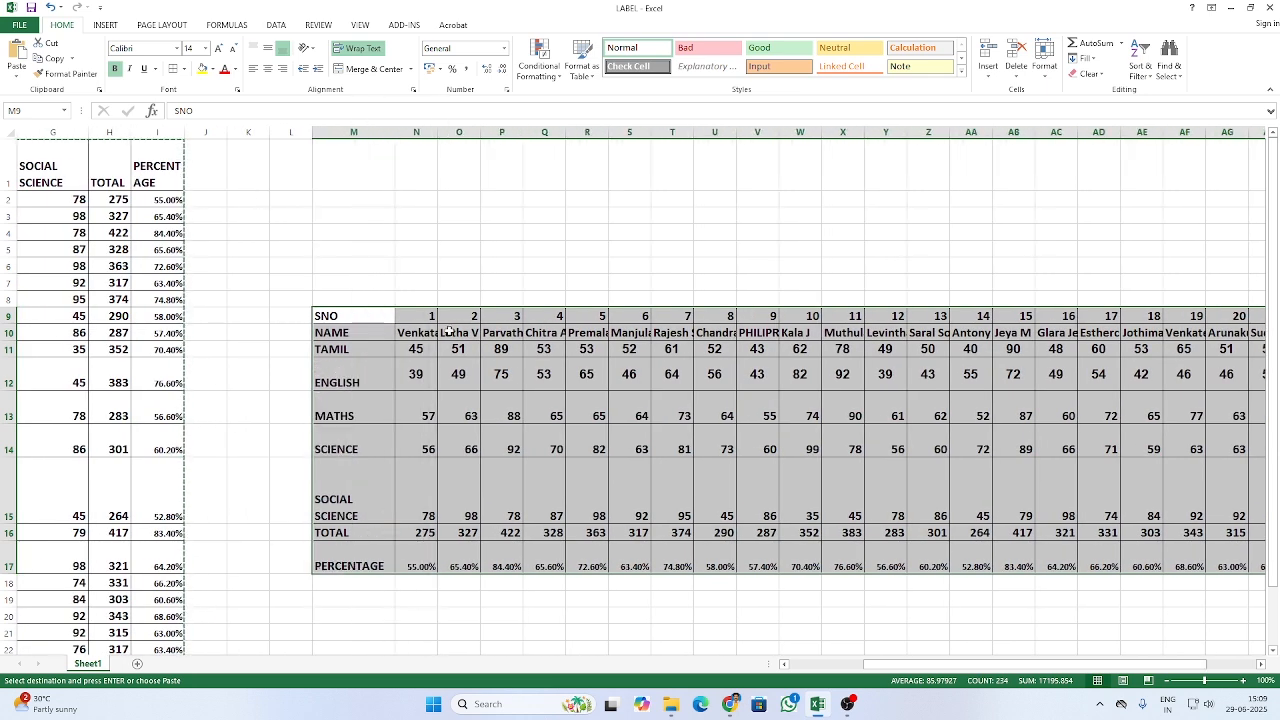